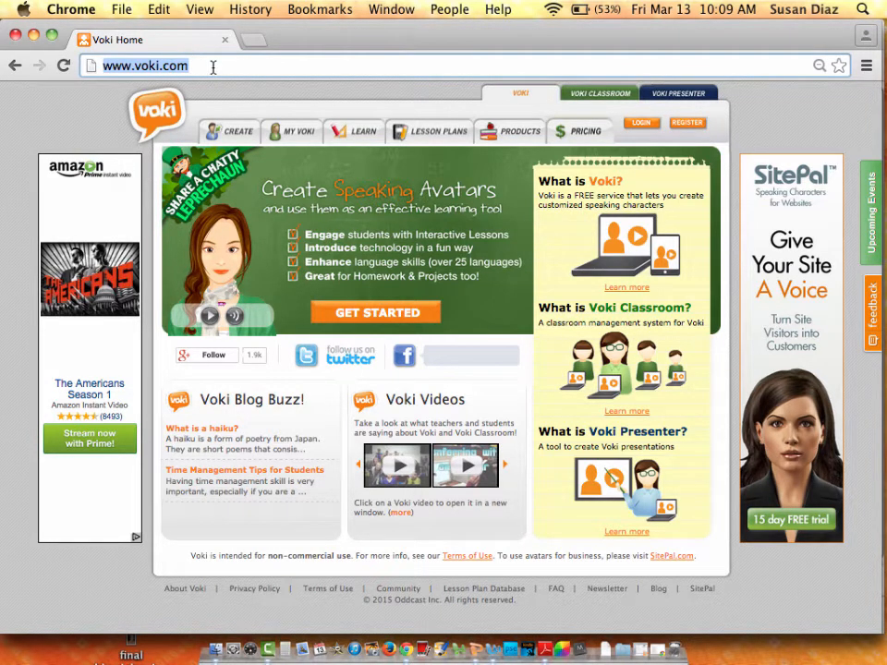
Log in to the student Voki account with its email and password.
{"action": "left_click", "coordinate": [644, 124]}
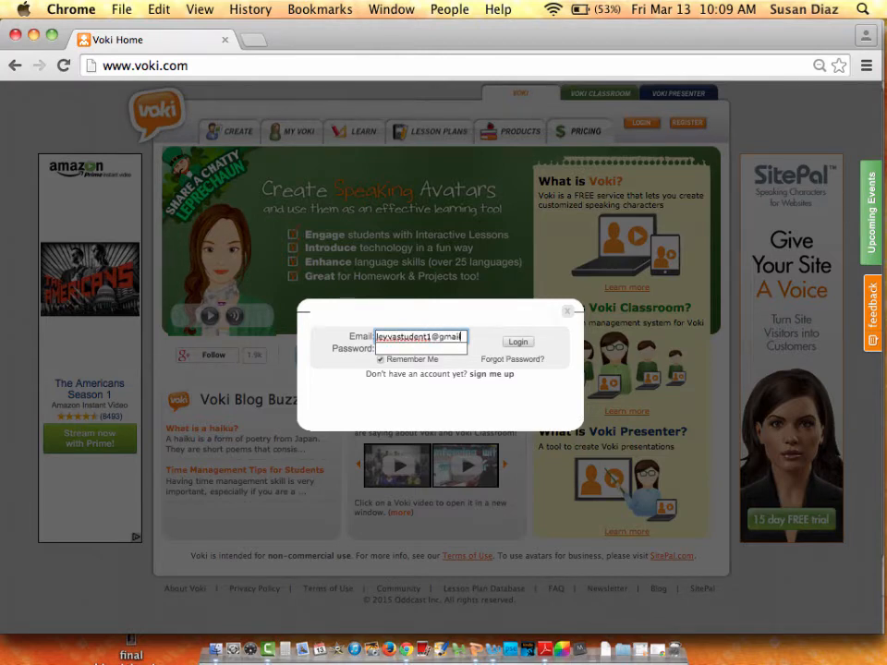
{"action": "type", "text": "m"}
{"action": "key", "text": "Tab"}
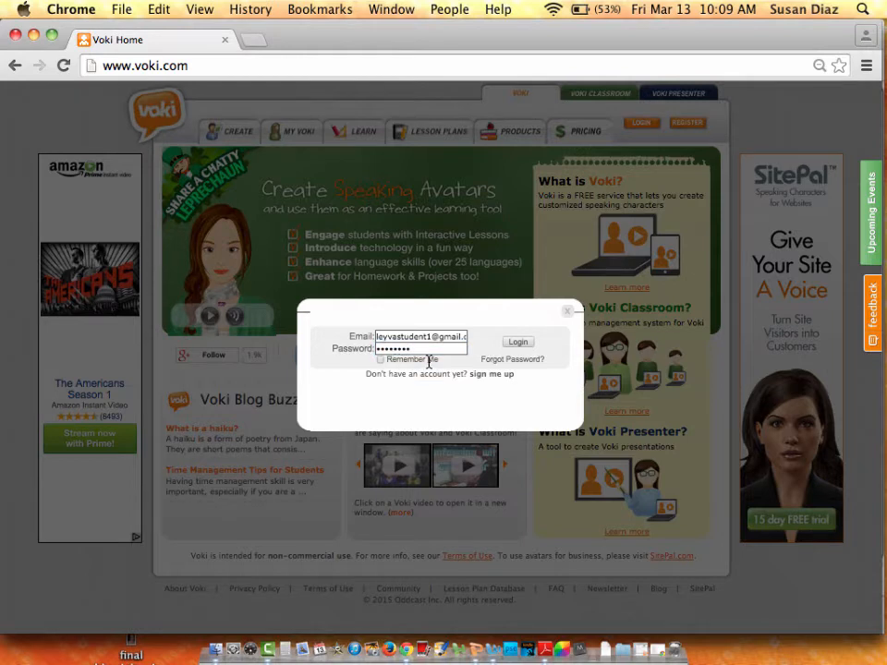
{"action": "left_click", "coordinate": [517, 343]}
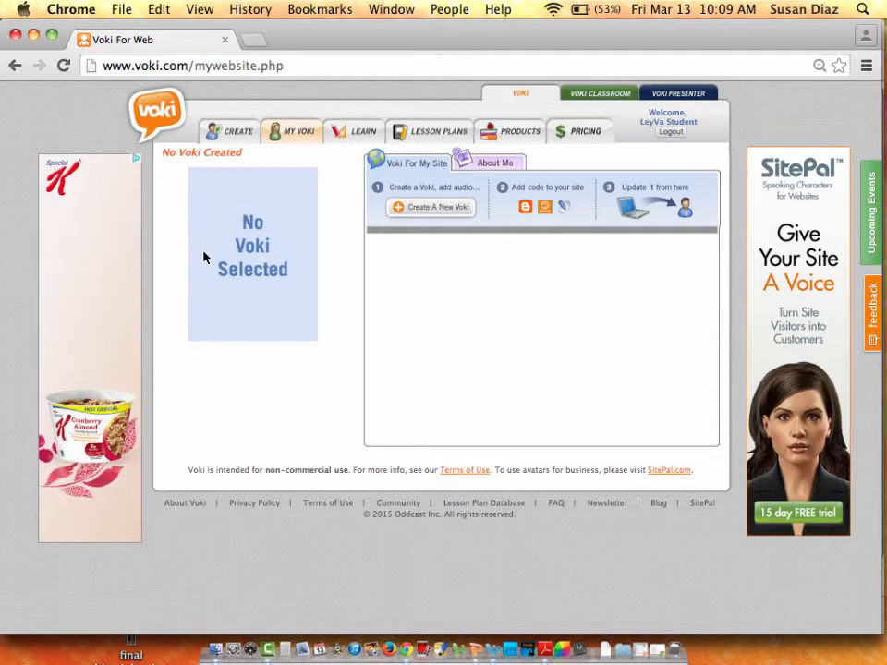
Start a new Voki from the empty My Voki page.
{"action": "left_click", "coordinate": [414, 210]}
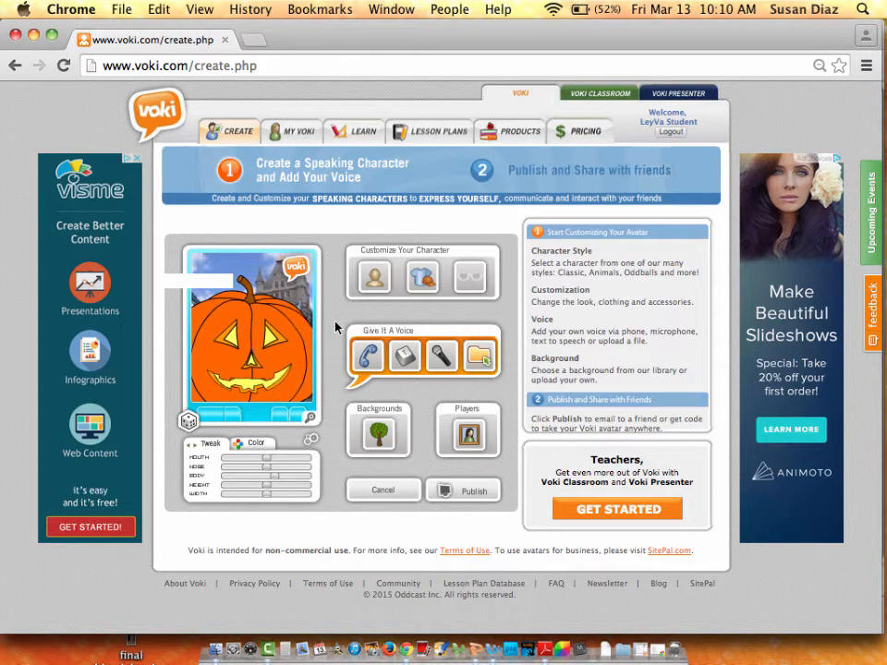
Open the character styles and browse the VIP, Politics, Holiday and Design categories.
{"action": "left_click", "coordinate": [374, 279]}
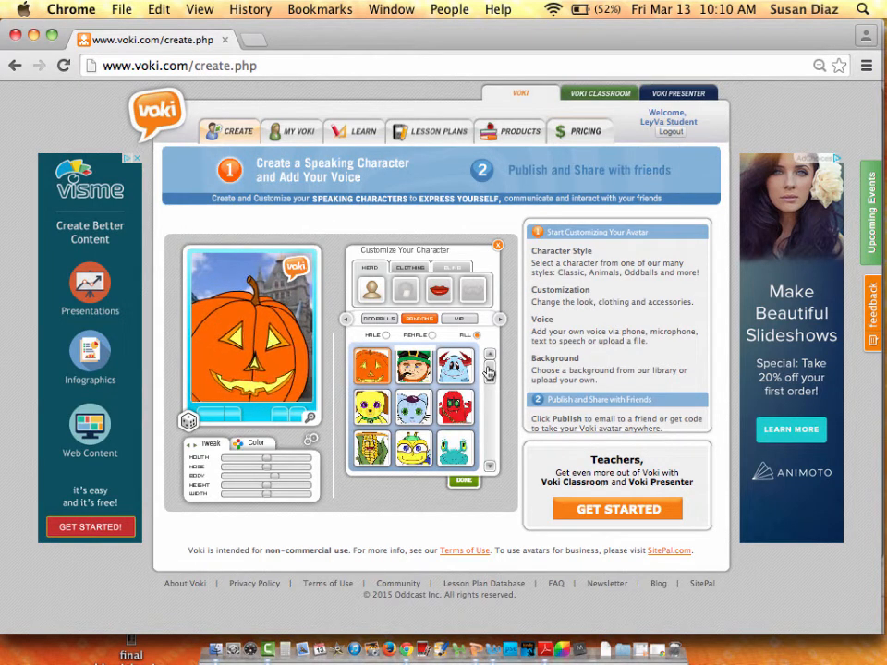
{"action": "mouse_move", "coordinate": [489, 372]}
{"action": "left_mouse_down"}
{"action": "mouse_move", "coordinate": [491, 409]}
{"action": "mouse_move", "coordinate": [496, 353]}
{"action": "left_mouse_up"}
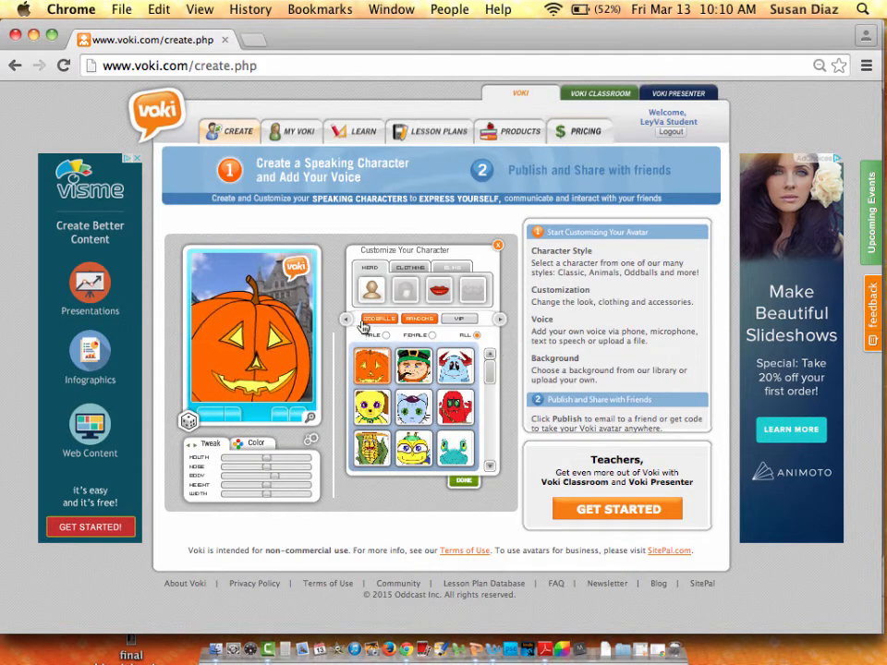
{"action": "left_click", "coordinate": [458, 320]}
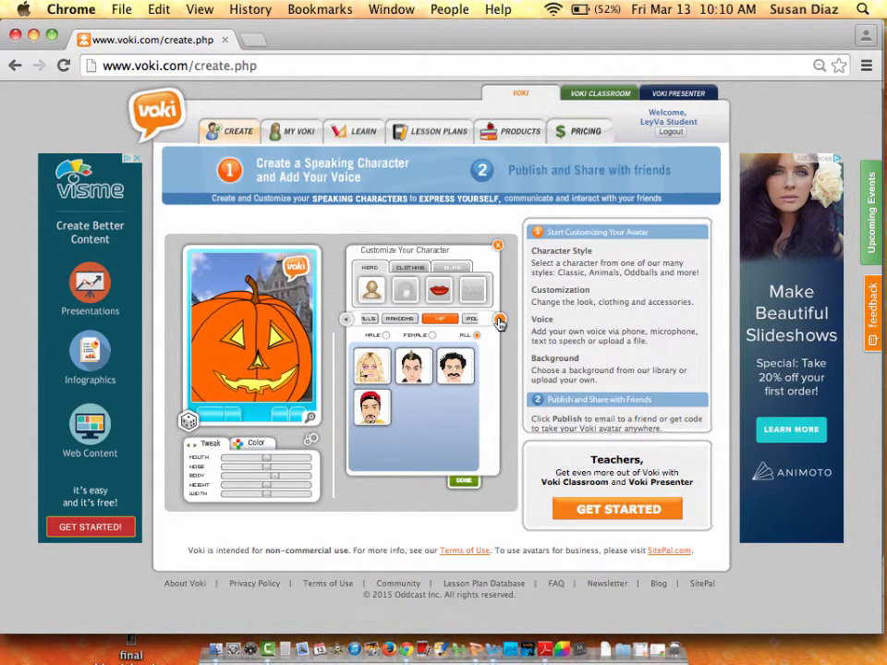
{"action": "left_click", "coordinate": [500, 321]}
{"action": "left_click", "coordinate": [466, 321]}
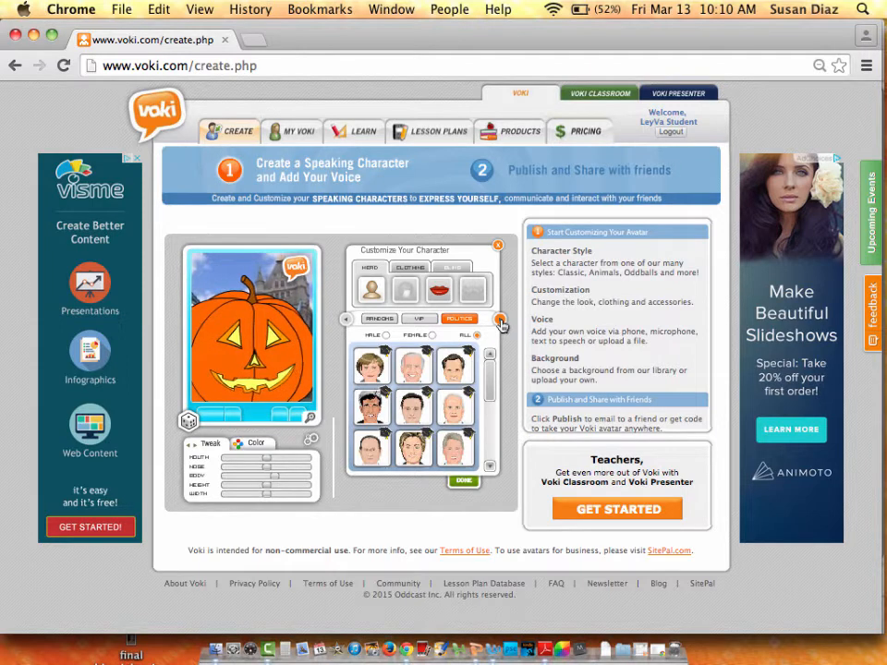
{"action": "left_click", "coordinate": [500, 321]}
{"action": "left_click", "coordinate": [469, 323]}
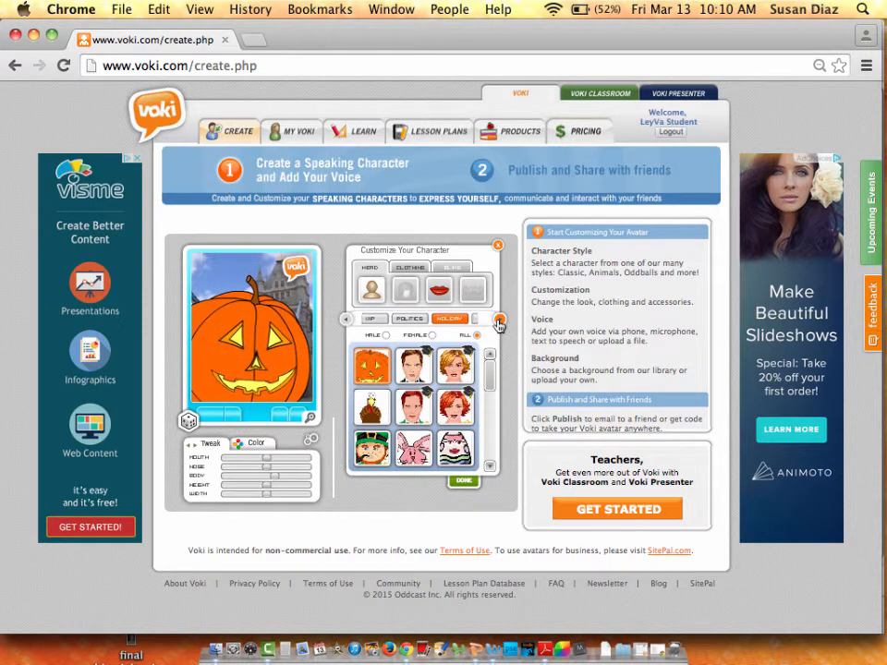
{"action": "left_click", "coordinate": [500, 321]}
{"action": "left_click", "coordinate": [461, 320]}
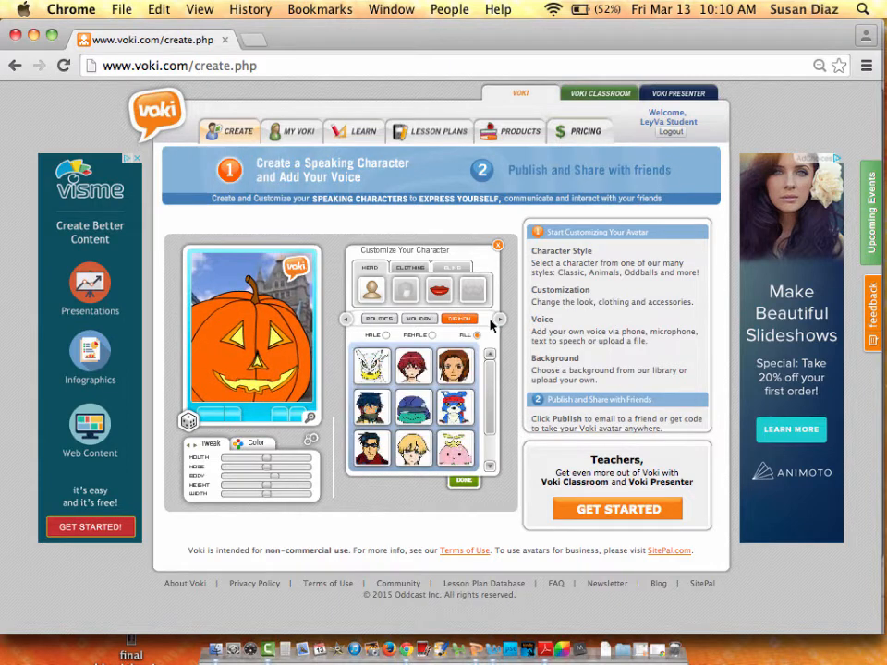
Step on through the World and beach categories to the Folk characters.
{"action": "left_click", "coordinate": [500, 321]}
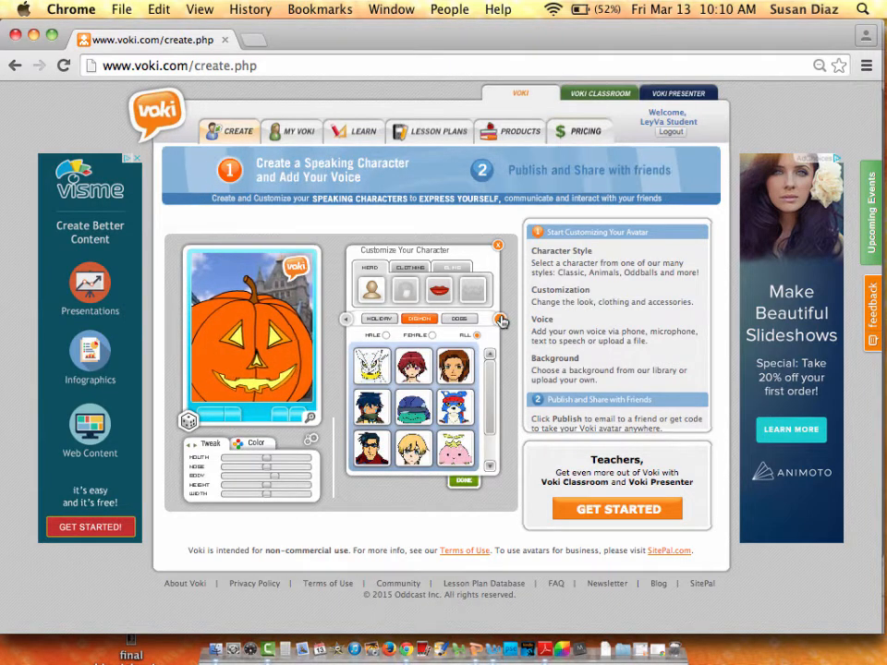
{"action": "left_click", "coordinate": [500, 321]}
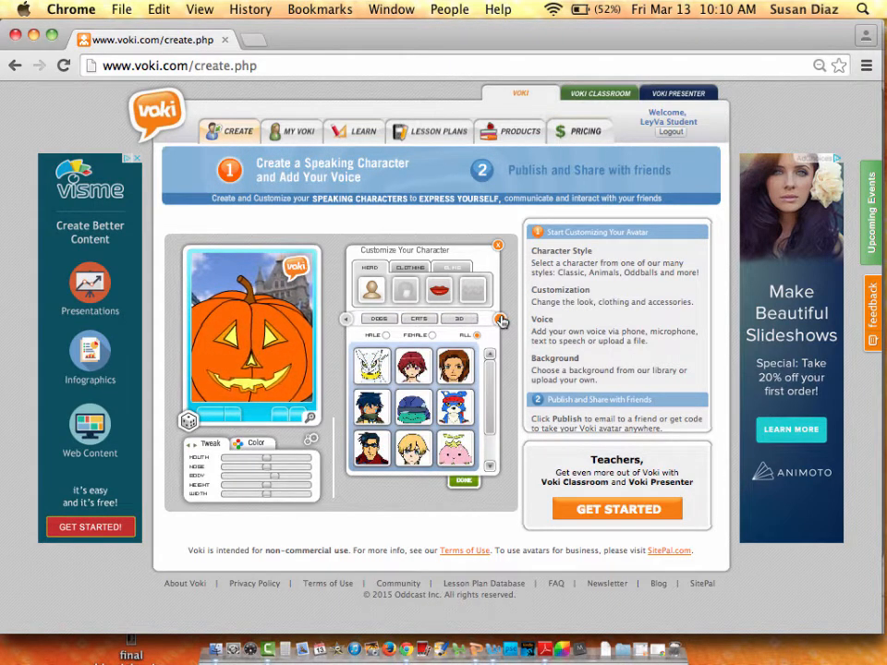
{"action": "left_click", "coordinate": [500, 321]}
{"action": "left_click", "coordinate": [500, 321]}
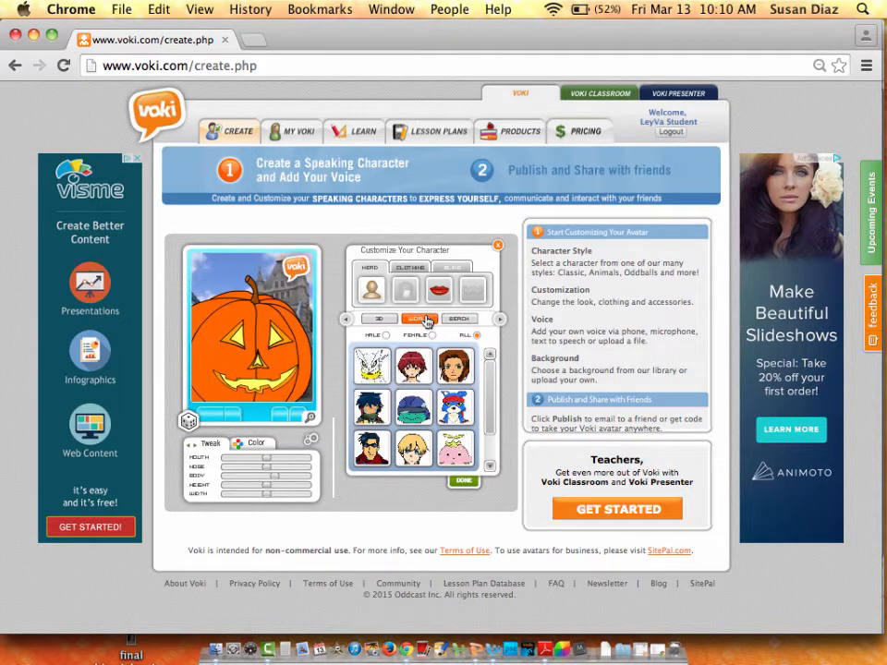
{"action": "left_click", "coordinate": [425, 320]}
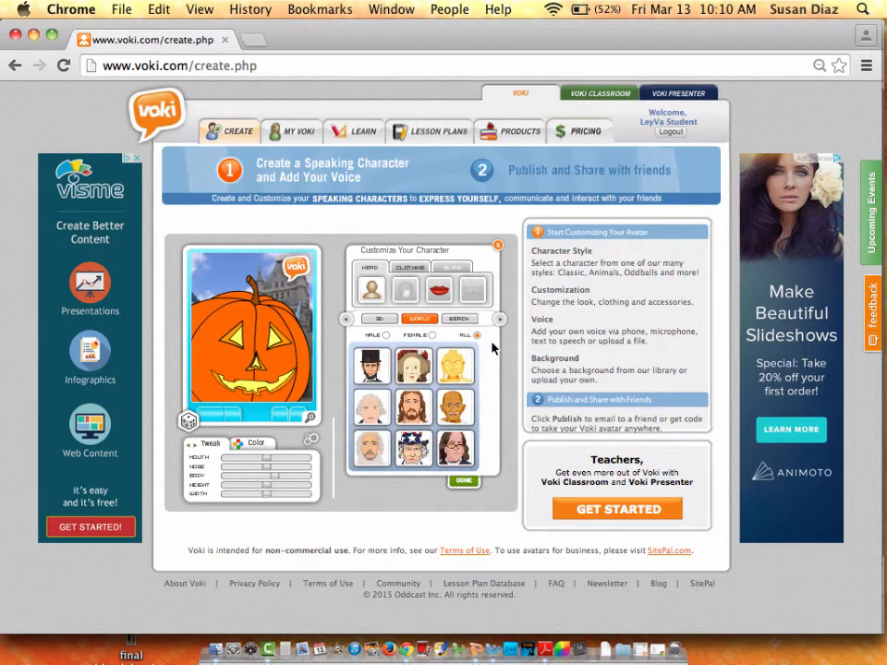
{"action": "left_click", "coordinate": [465, 319]}
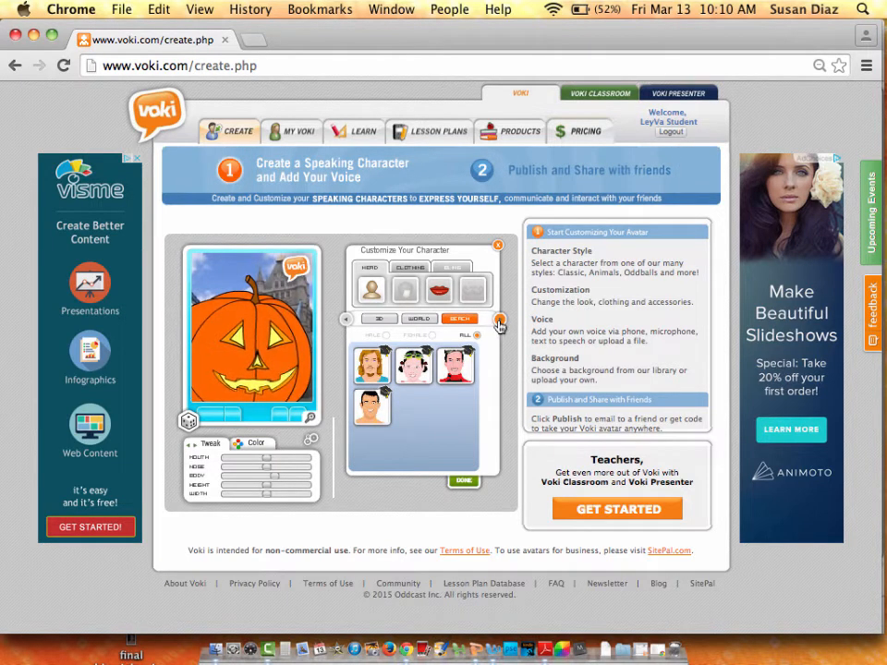
{"action": "left_click", "coordinate": [500, 322]}
{"action": "left_click", "coordinate": [498, 322]}
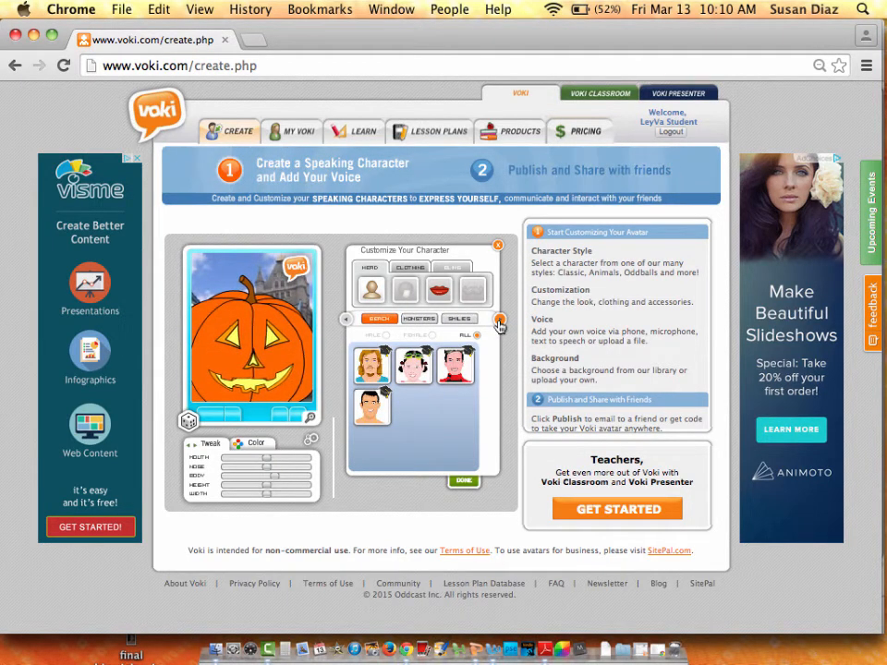
{"action": "left_click", "coordinate": [498, 321]}
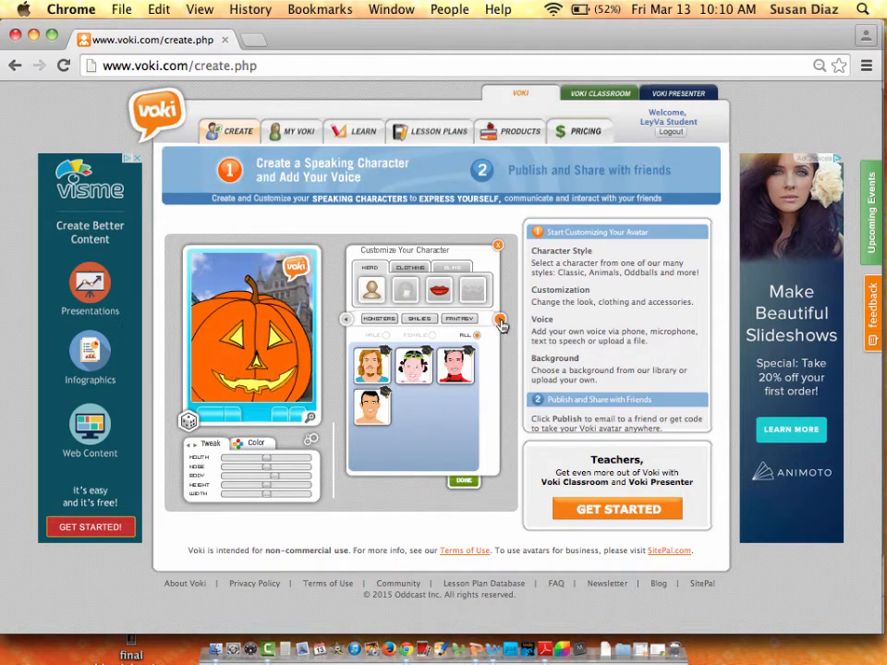
{"action": "left_click", "coordinate": [500, 322]}
{"action": "left_click", "coordinate": [430, 319]}
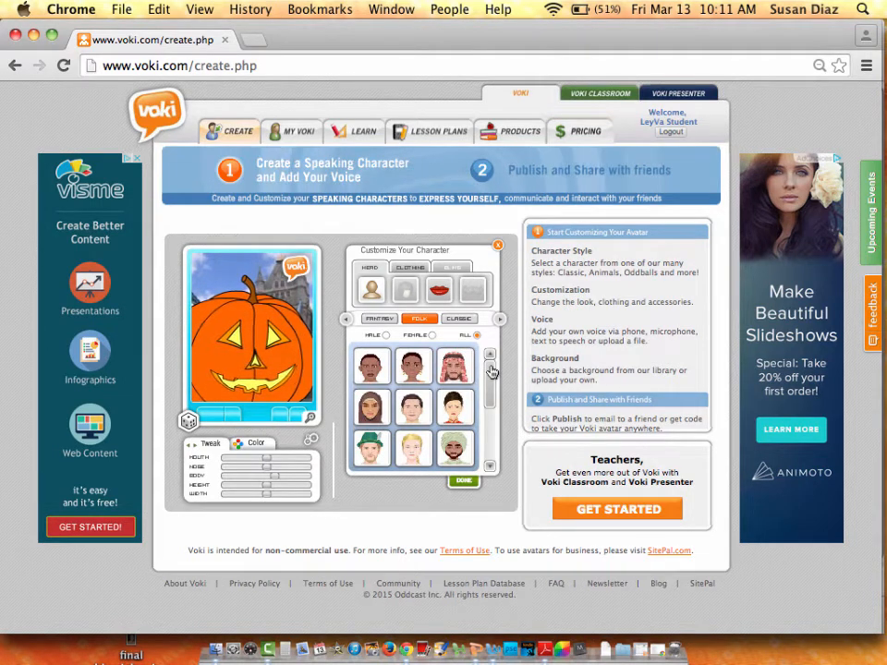
Try the Folk German Woman, then switch to a Classic young dark-haired man.
{"action": "left_click", "coordinate": [427, 452]}
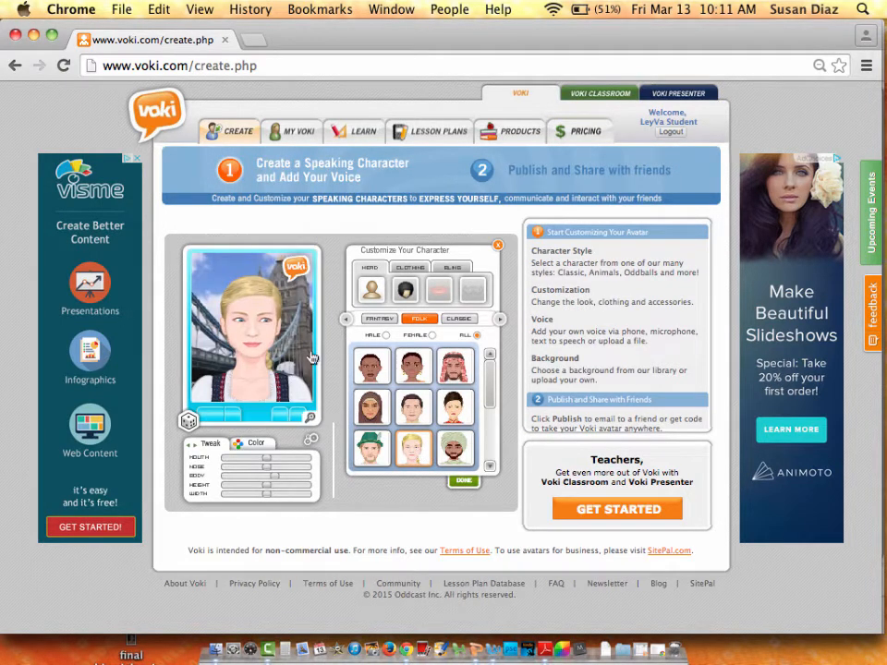
{"action": "left_click", "coordinate": [470, 320]}
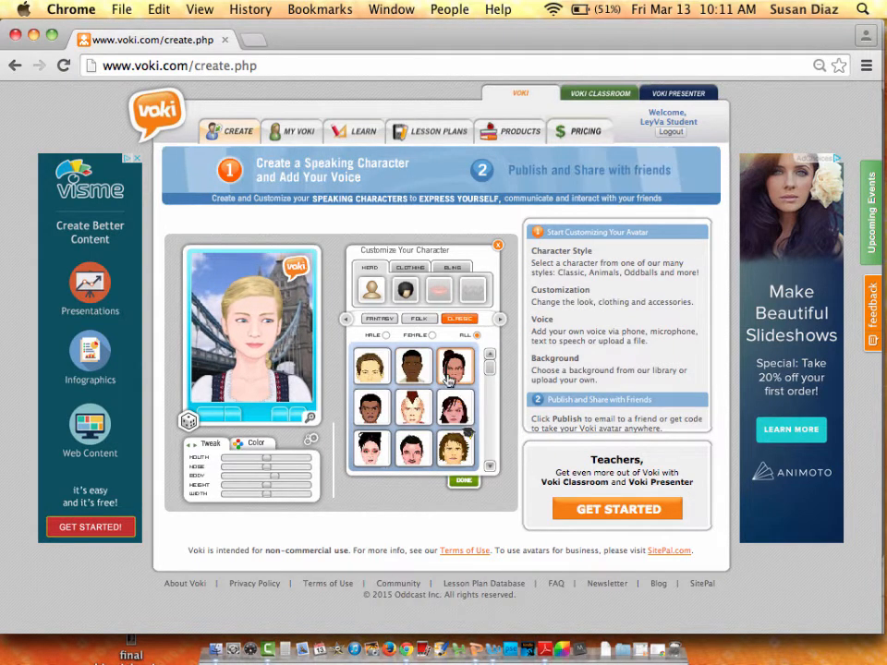
{"action": "left_click", "coordinate": [416, 373]}
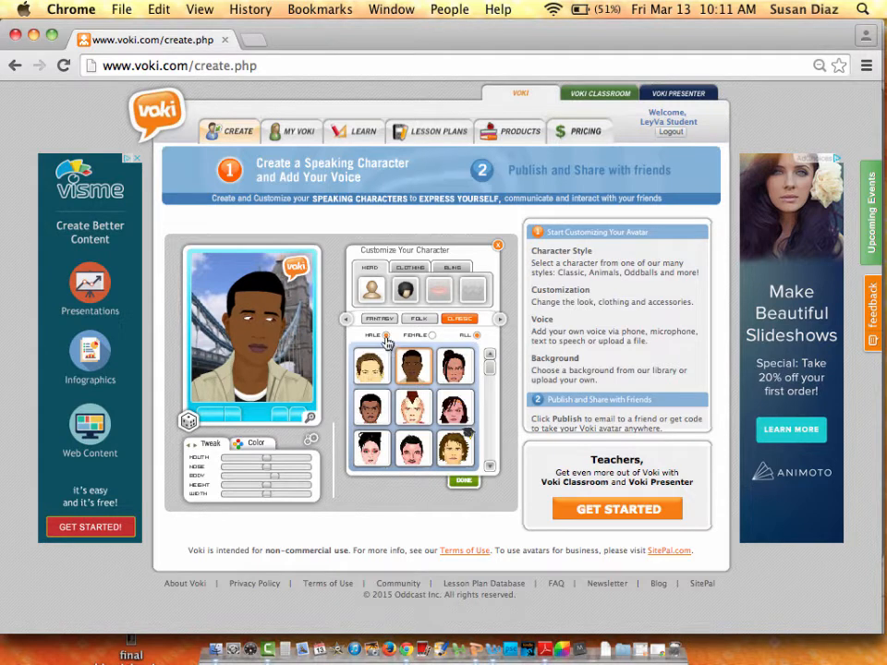
Try the gender filters and a brown-haired woman, then settle back on the male character.
{"action": "left_click", "coordinate": [385, 335]}
{"action": "left_click", "coordinate": [431, 335]}
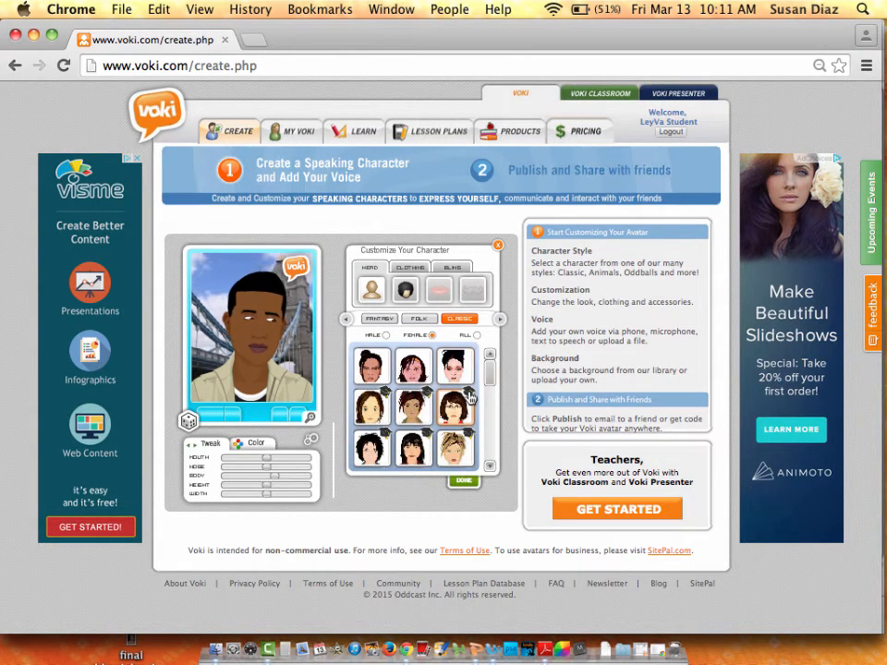
{"action": "left_click", "coordinate": [469, 398]}
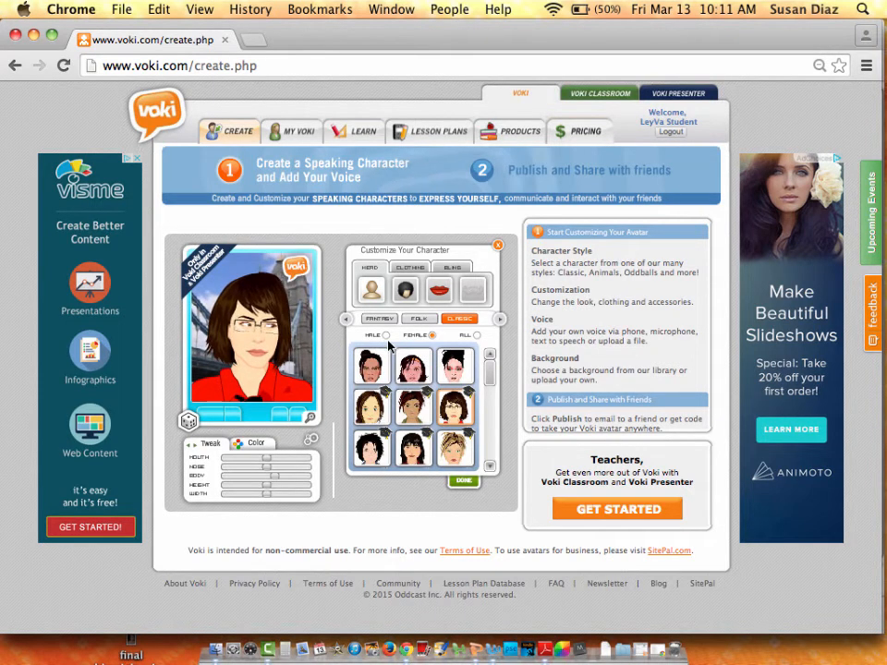
{"action": "left_click", "coordinate": [475, 337]}
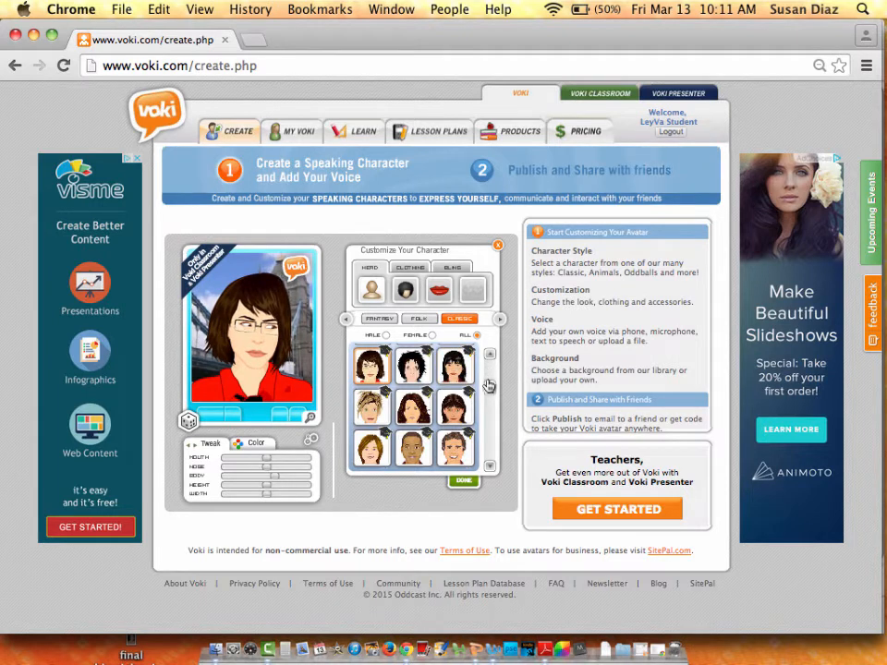
{"action": "scroll", "coordinate": [490, 360], "scroll_direction": "up", "scroll_amount": 2}
{"action": "left_click", "coordinate": [413, 368]}
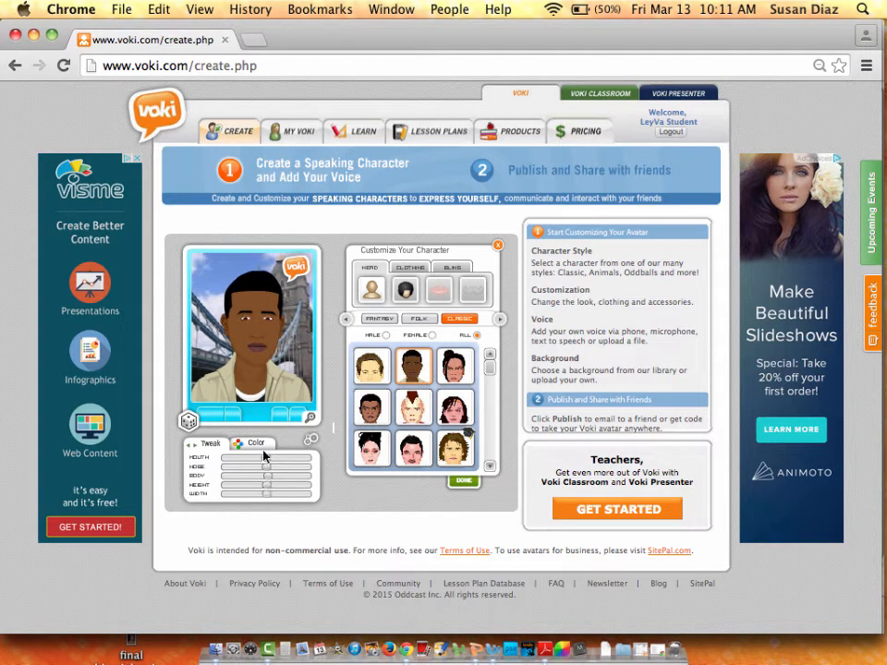
{"action": "left_click", "coordinate": [254, 444]}
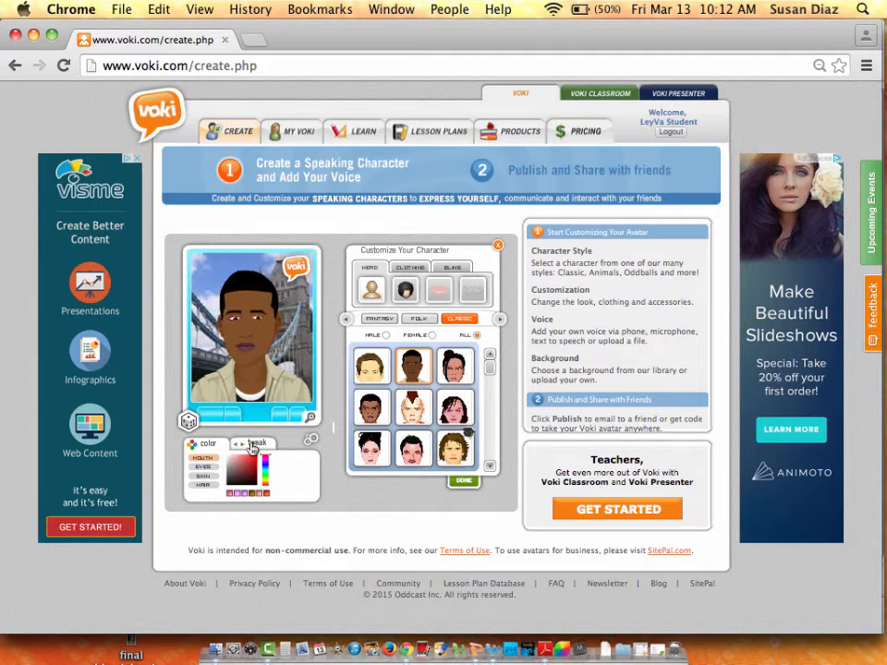
{"action": "left_click", "coordinate": [255, 443]}
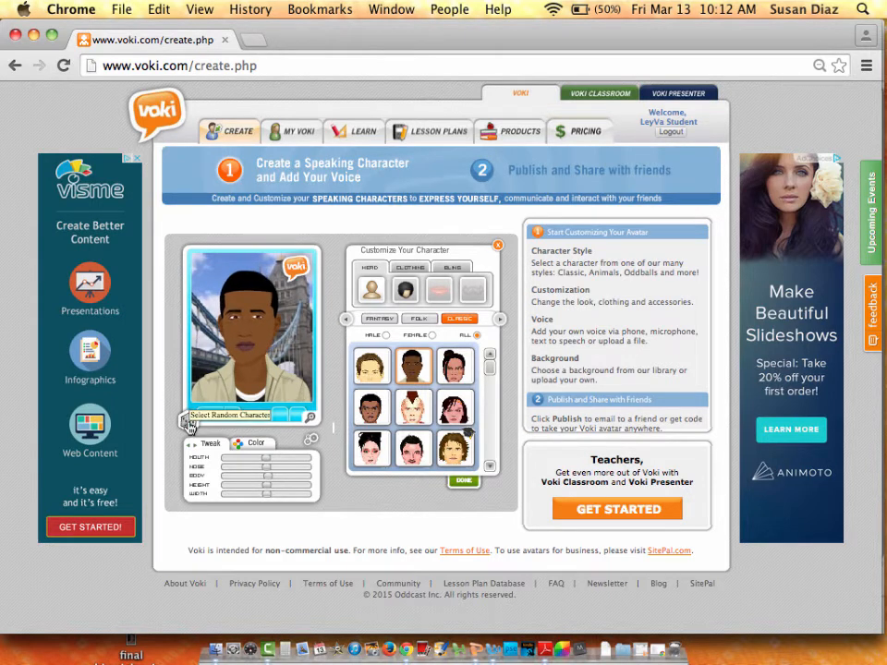
Randomize the character twice and put a brown hat on it.
{"action": "left_click", "coordinate": [187, 424]}
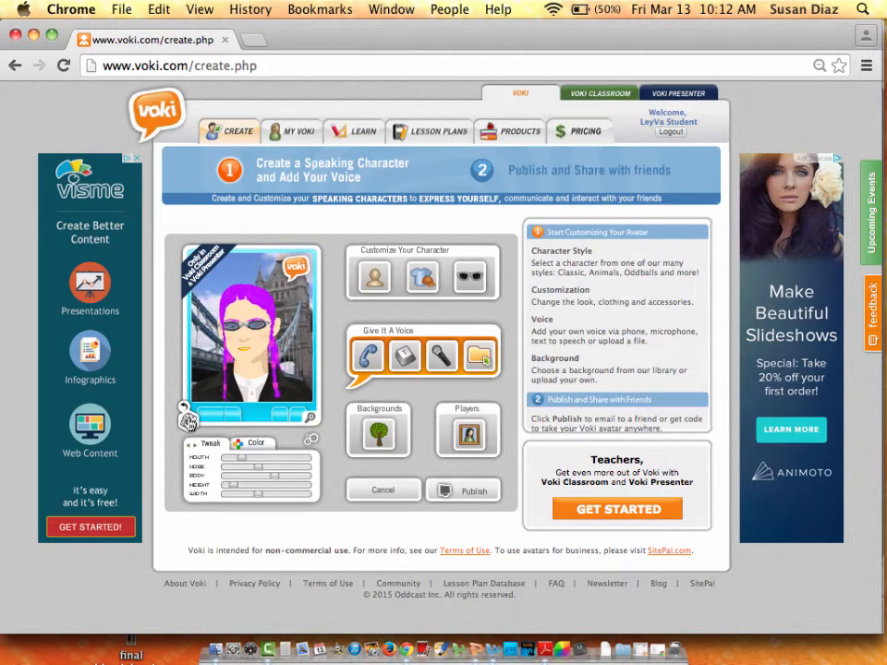
{"action": "left_click", "coordinate": [188, 421]}
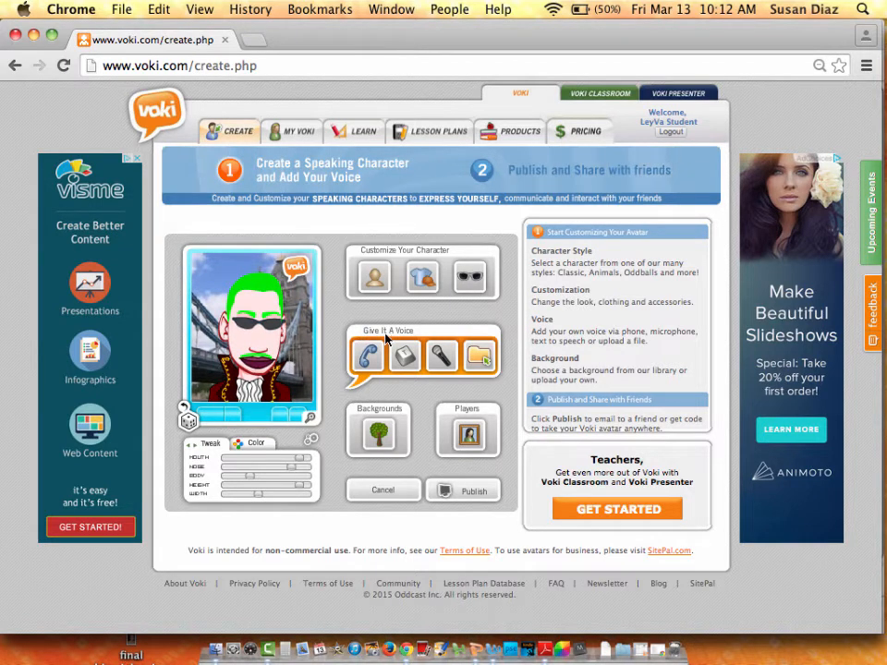
{"action": "left_click", "coordinate": [424, 283]}
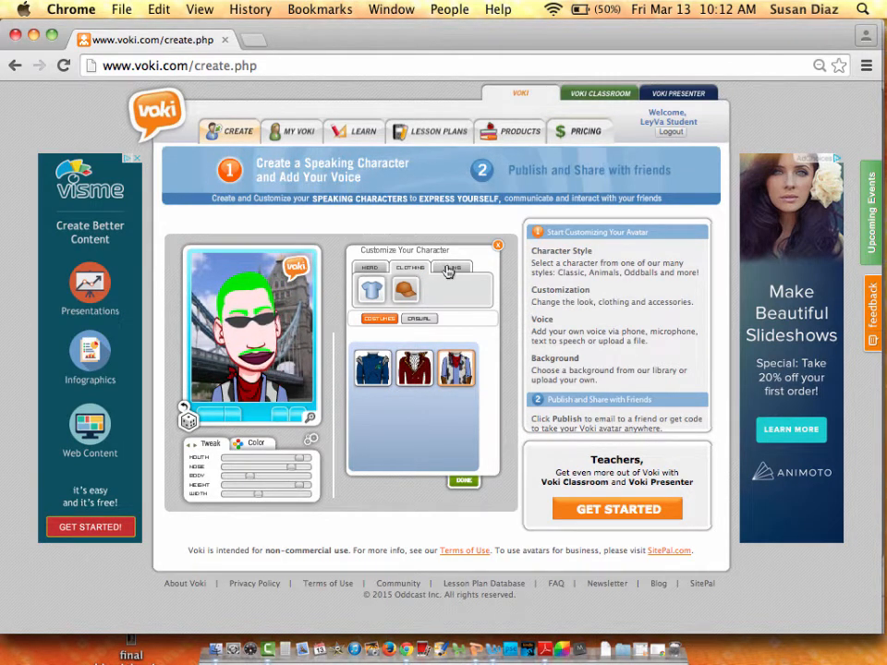
{"action": "left_click", "coordinate": [404, 292]}
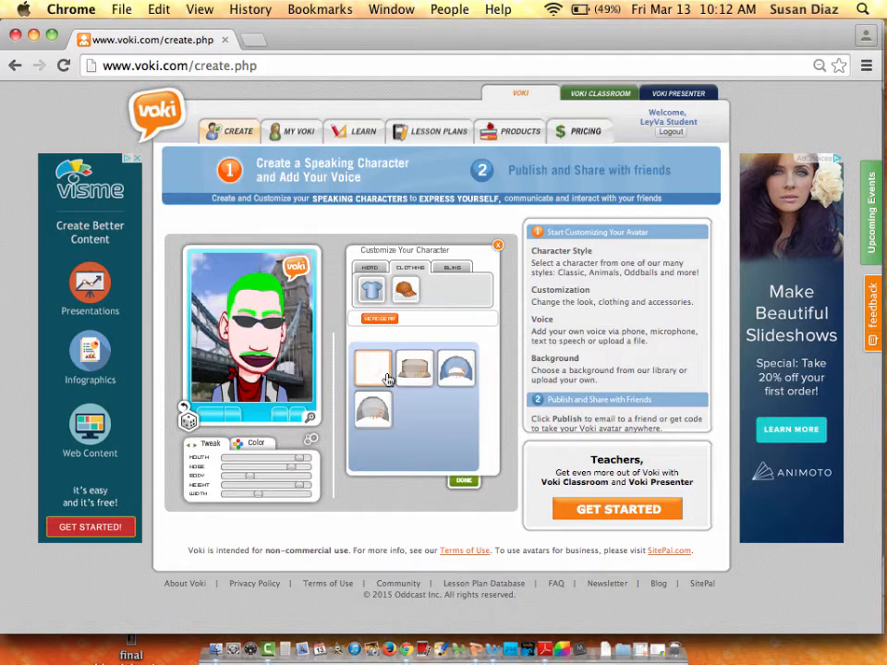
{"action": "left_click", "coordinate": [418, 372]}
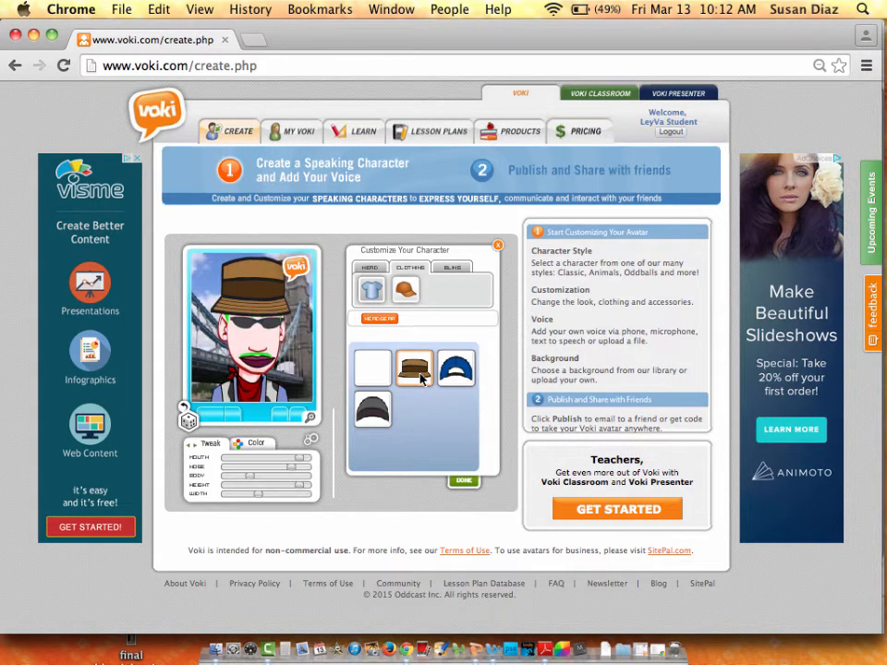
Swap in clear-framed glasses, recolour the hair, and finish customizing.
{"action": "left_click", "coordinate": [454, 268]}
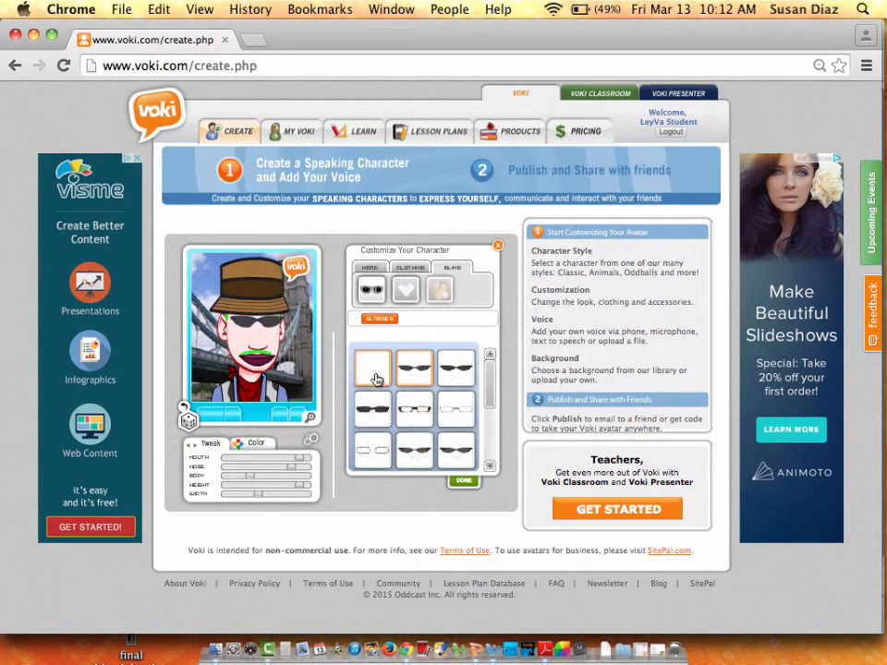
{"action": "left_click", "coordinate": [414, 417]}
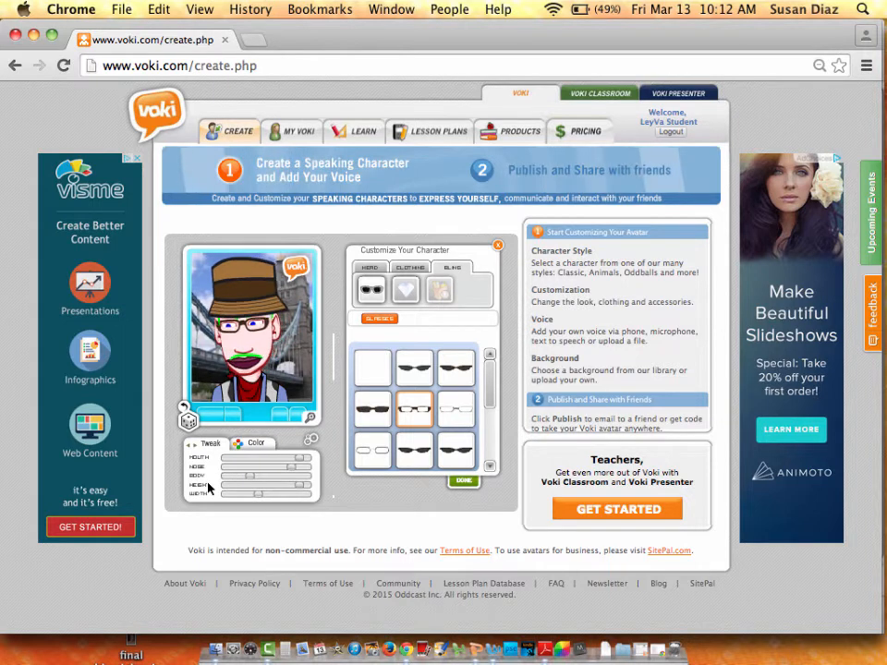
{"action": "left_click", "coordinate": [256, 443]}
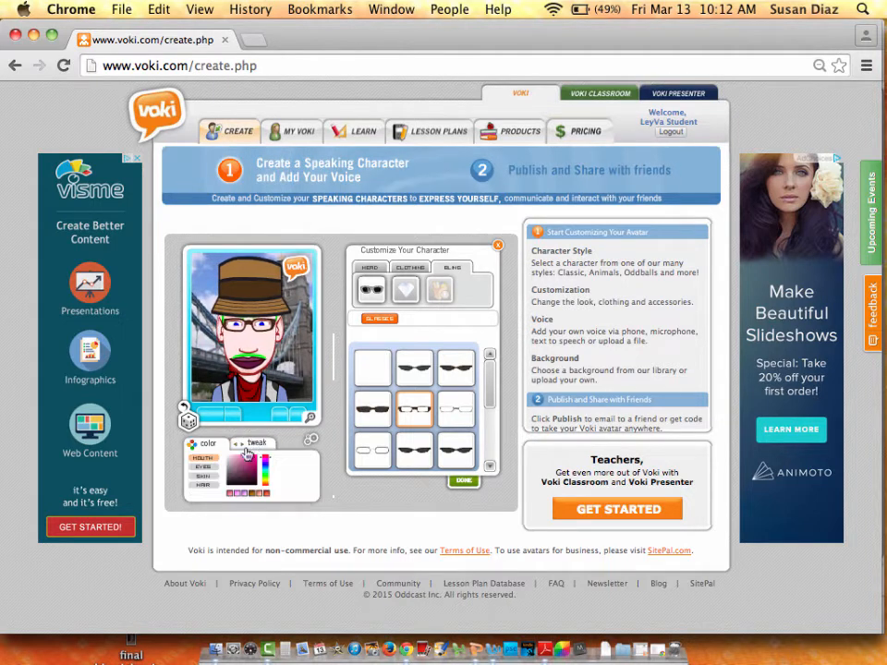
{"action": "left_click", "coordinate": [203, 485]}
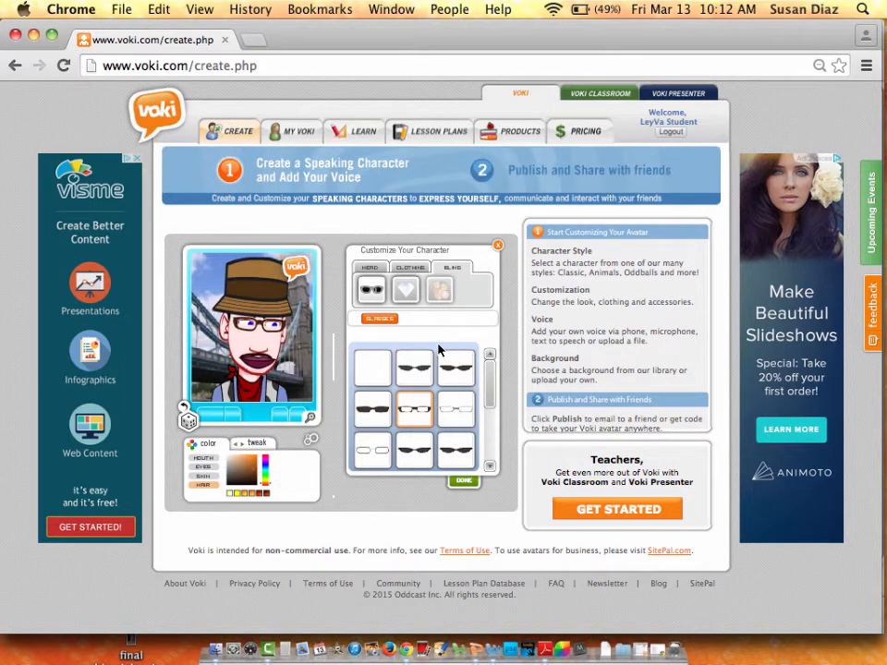
{"action": "left_click", "coordinate": [464, 483]}
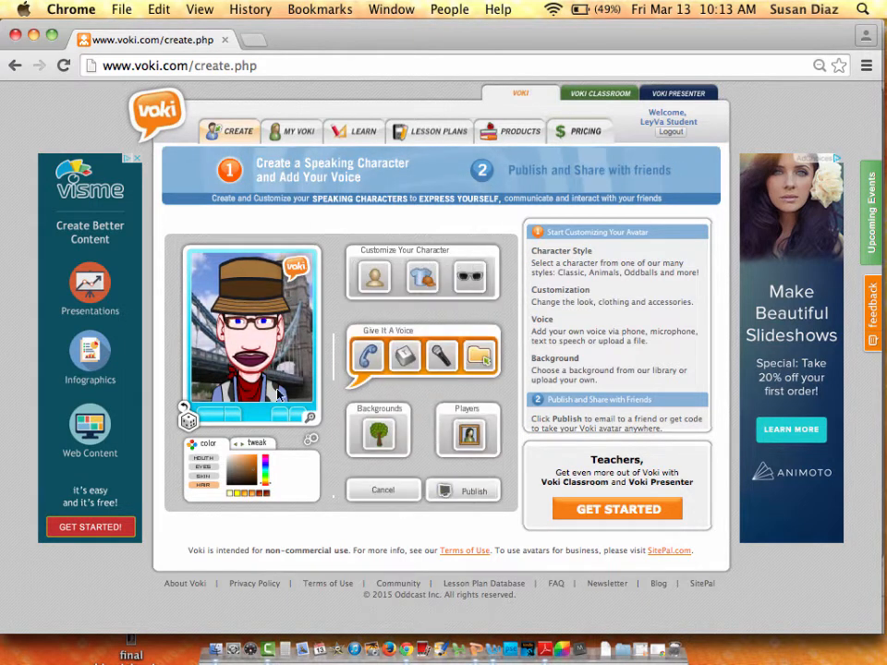
Try city park, waterfront skyline, sunset, plain green and rainbow spiral backdrops.
{"action": "left_click", "coordinate": [384, 439]}
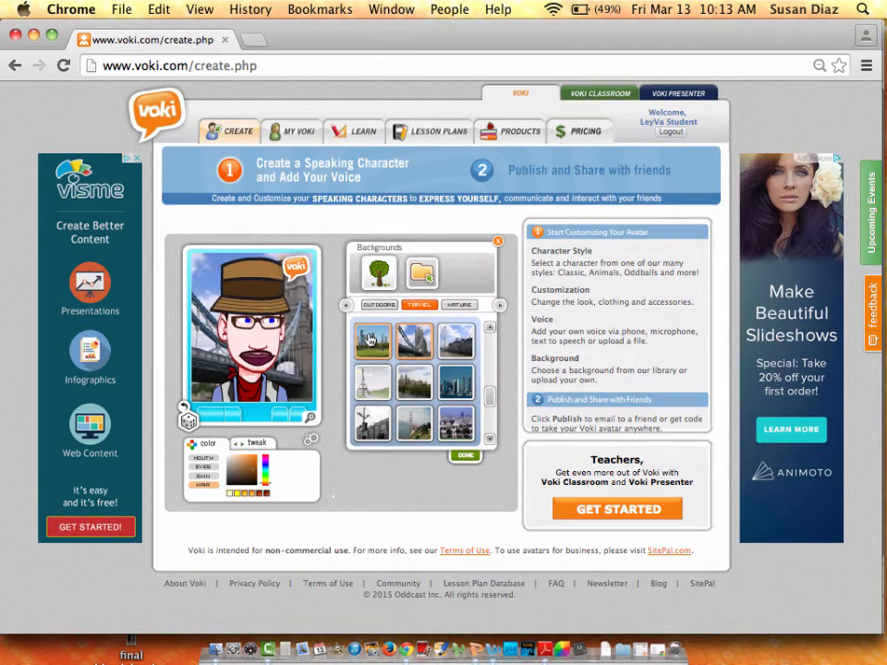
{"action": "left_click", "coordinate": [370, 341]}
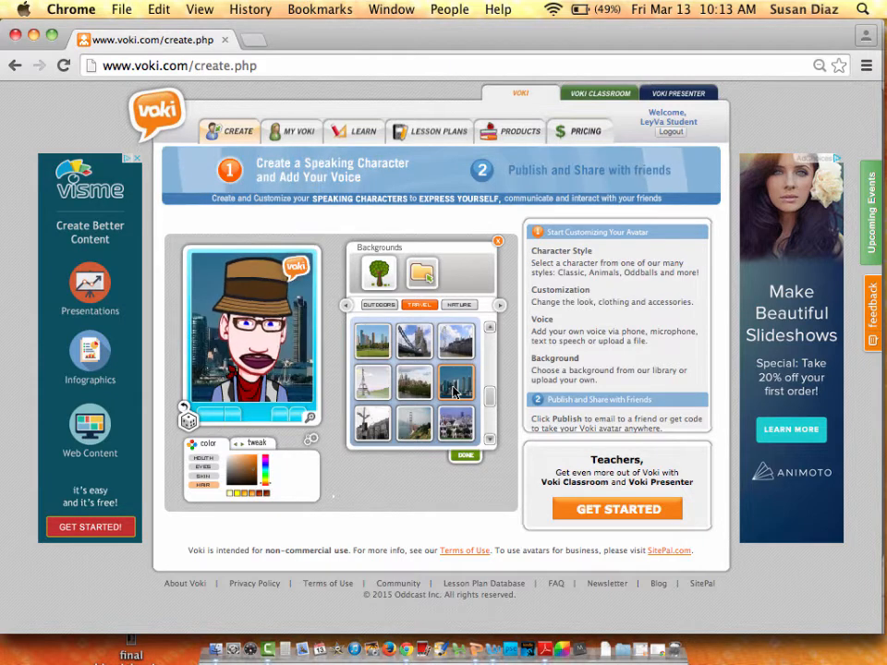
{"action": "left_click", "coordinate": [455, 386]}
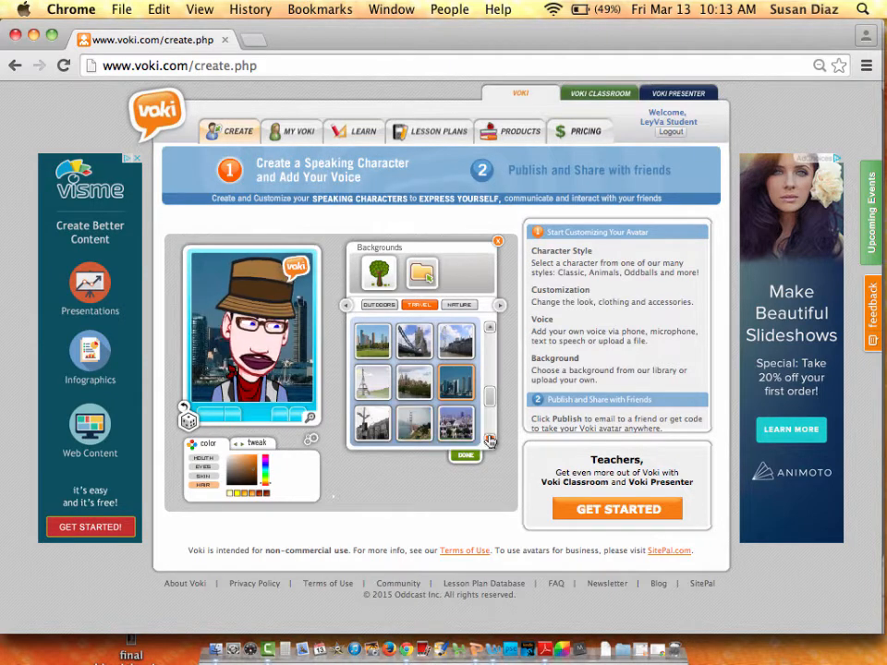
{"action": "left_click", "coordinate": [463, 307]}
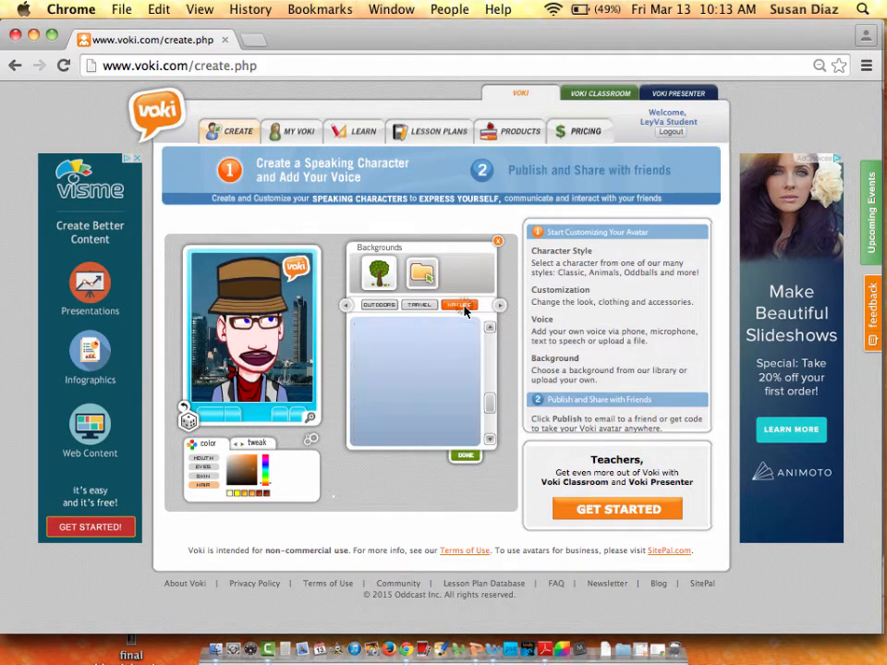
{"action": "left_click", "coordinate": [419, 339]}
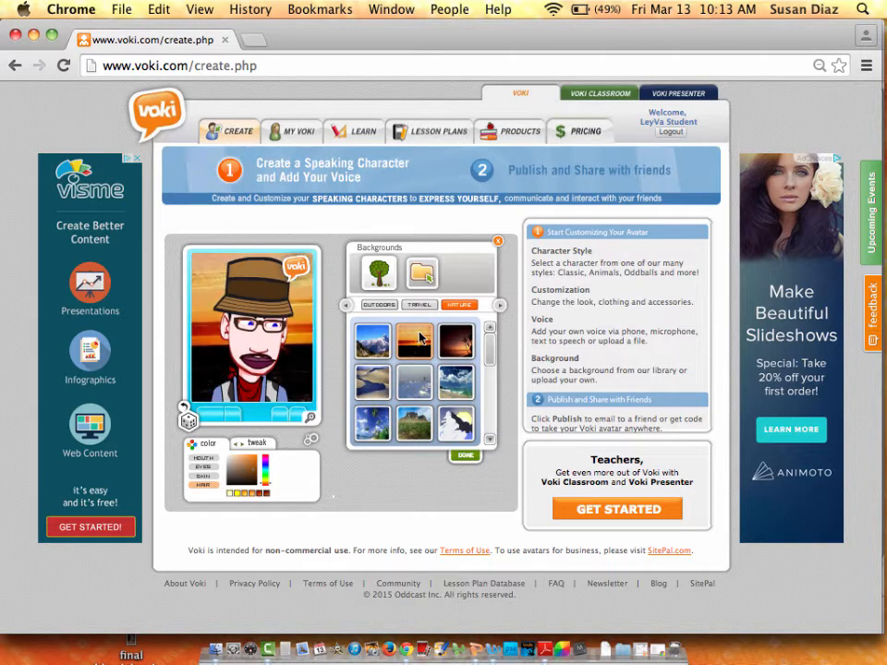
{"action": "left_click", "coordinate": [390, 308]}
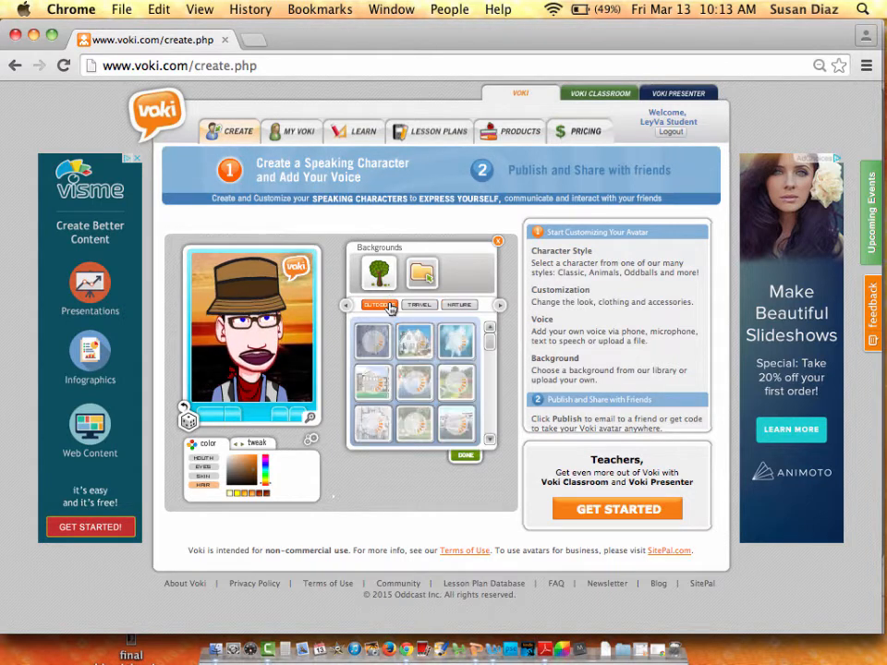
{"action": "left_click", "coordinate": [499, 306]}
{"action": "left_click", "coordinate": [499, 308]}
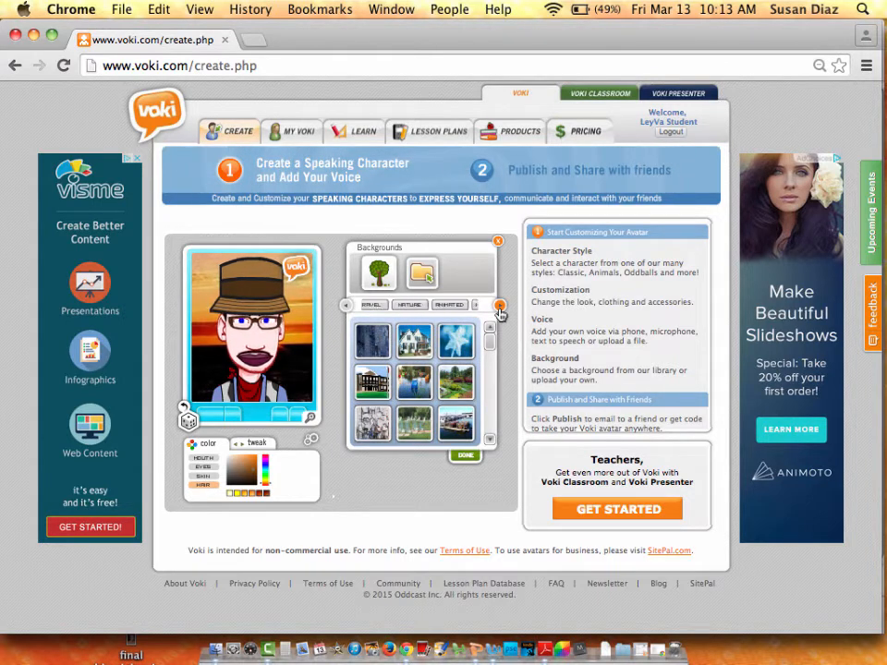
{"action": "left_click", "coordinate": [499, 308]}
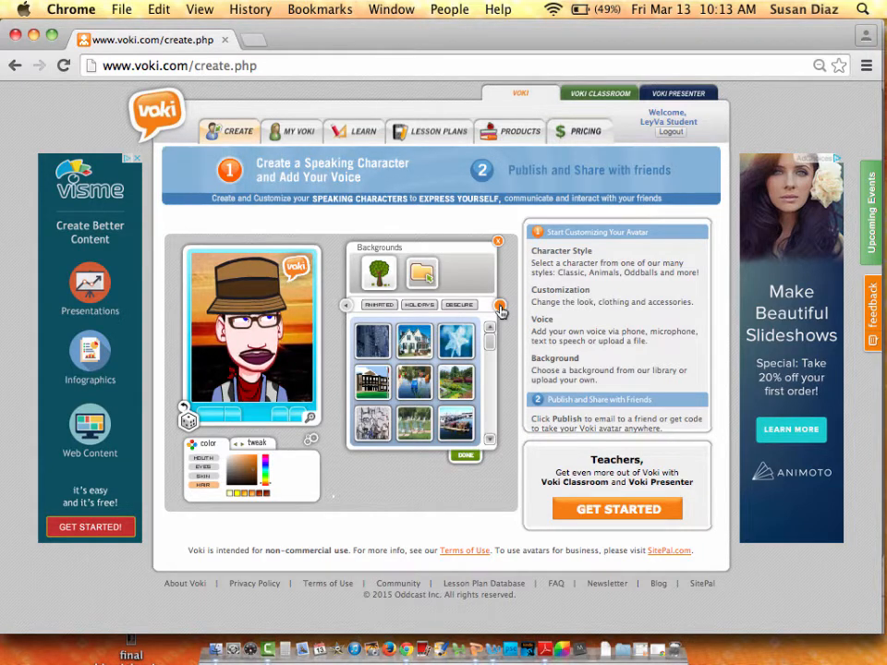
{"action": "left_click", "coordinate": [459, 306]}
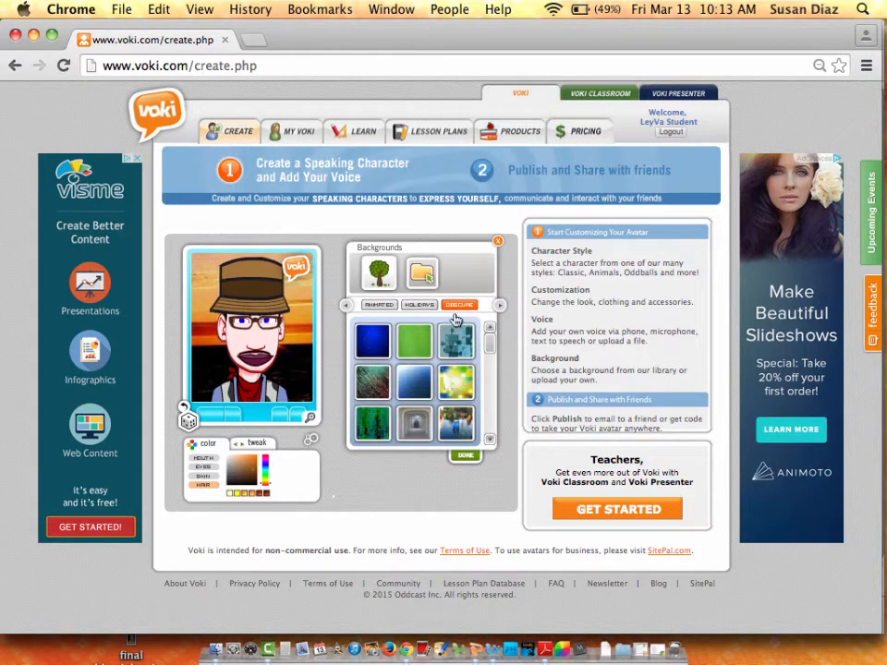
{"action": "left_click", "coordinate": [416, 342]}
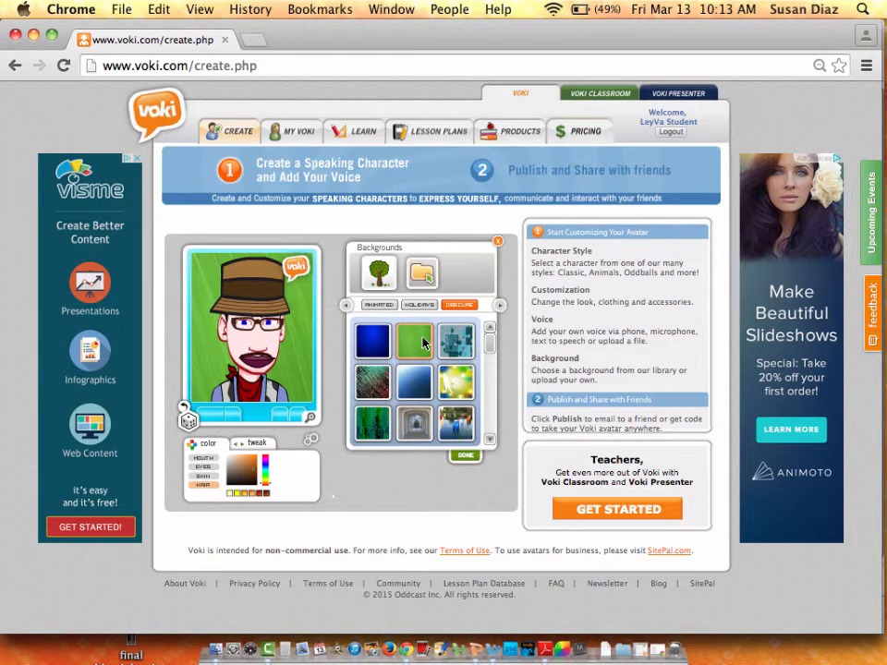
{"action": "scroll", "coordinate": [424, 343], "scroll_direction": "down", "scroll_amount": 5}
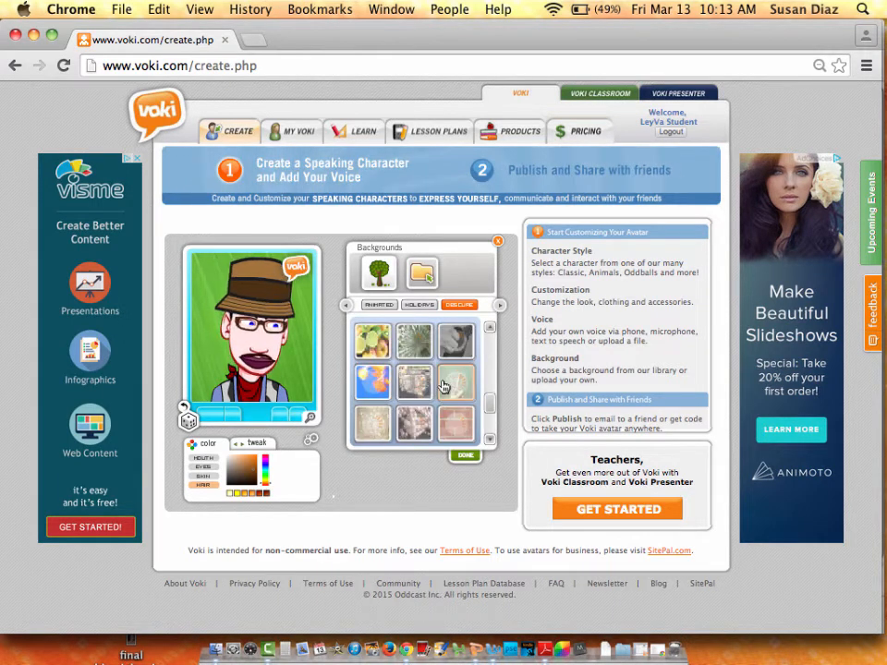
{"action": "left_click", "coordinate": [398, 306]}
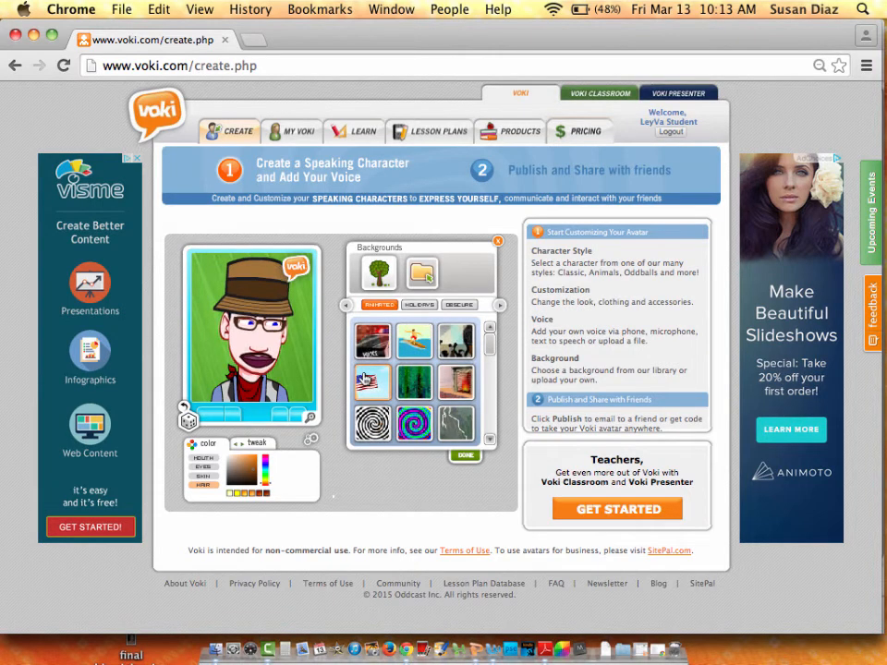
{"action": "left_click", "coordinate": [403, 421]}
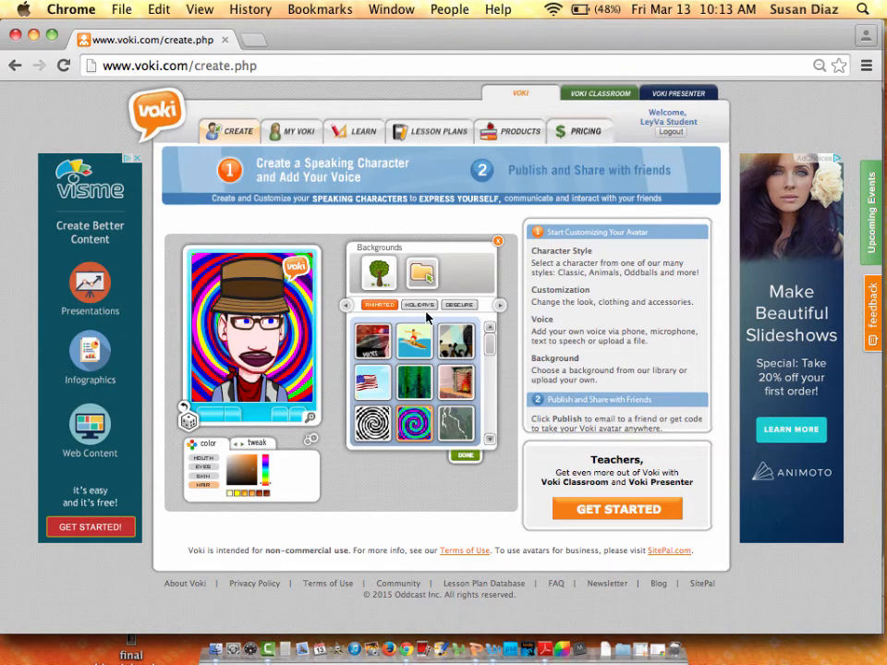
Return to Nature backgrounds and set the snowy mountain scene as the backdrop.
{"action": "left_click", "coordinate": [500, 306]}
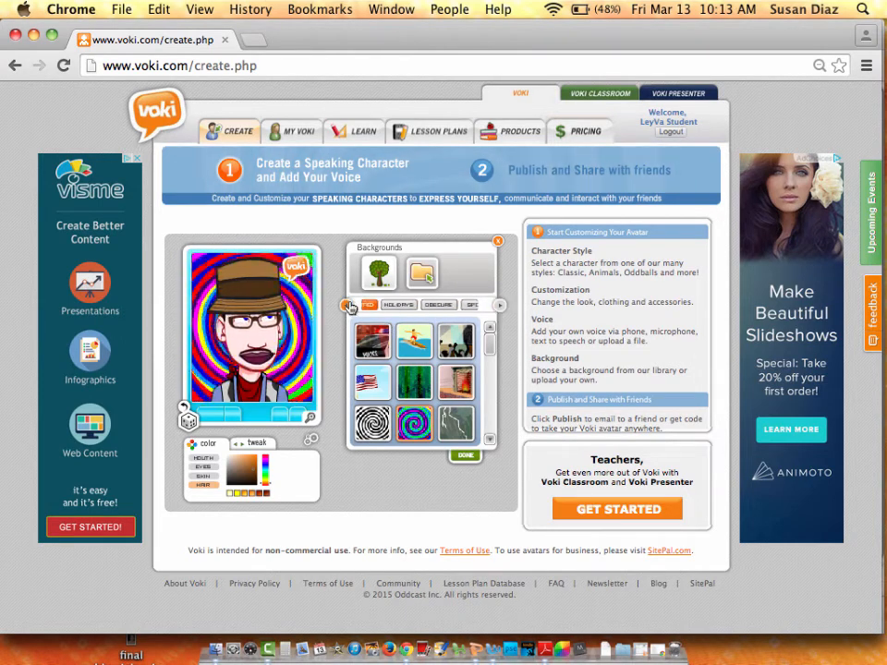
{"action": "left_click", "coordinate": [349, 306]}
{"action": "left_click", "coordinate": [349, 306]}
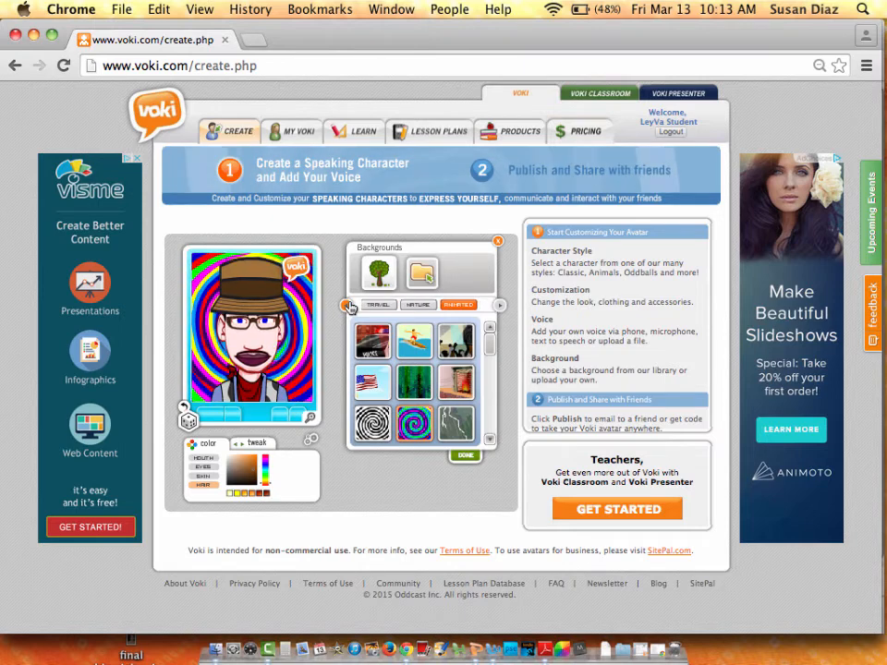
{"action": "left_click", "coordinate": [415, 305]}
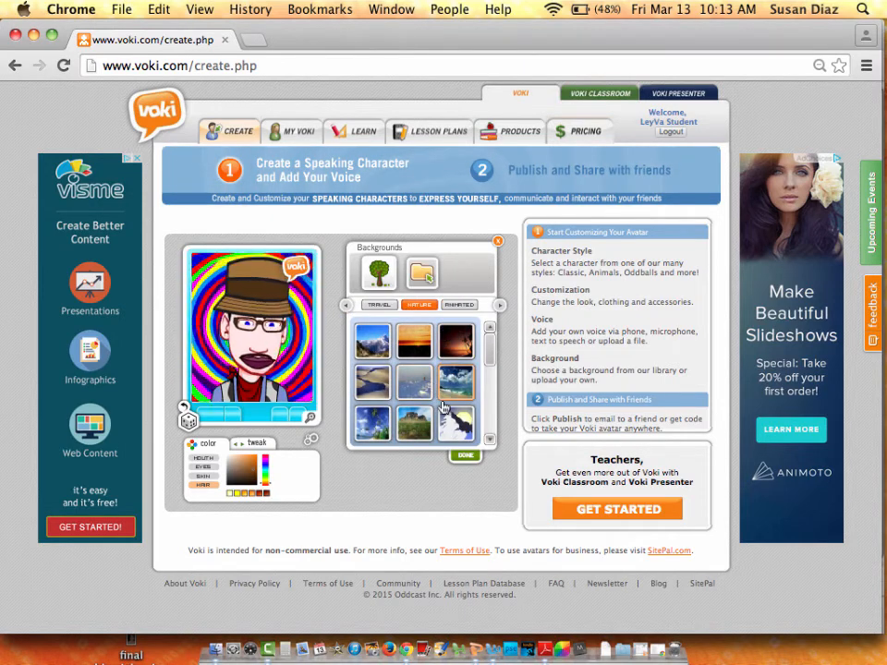
{"action": "left_click", "coordinate": [377, 430]}
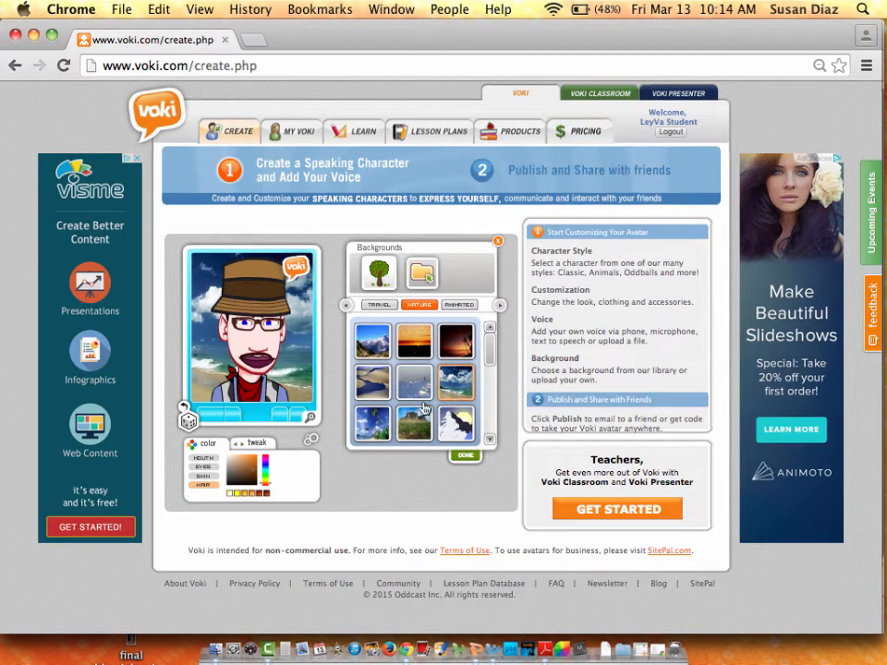
{"action": "left_click", "coordinate": [373, 342]}
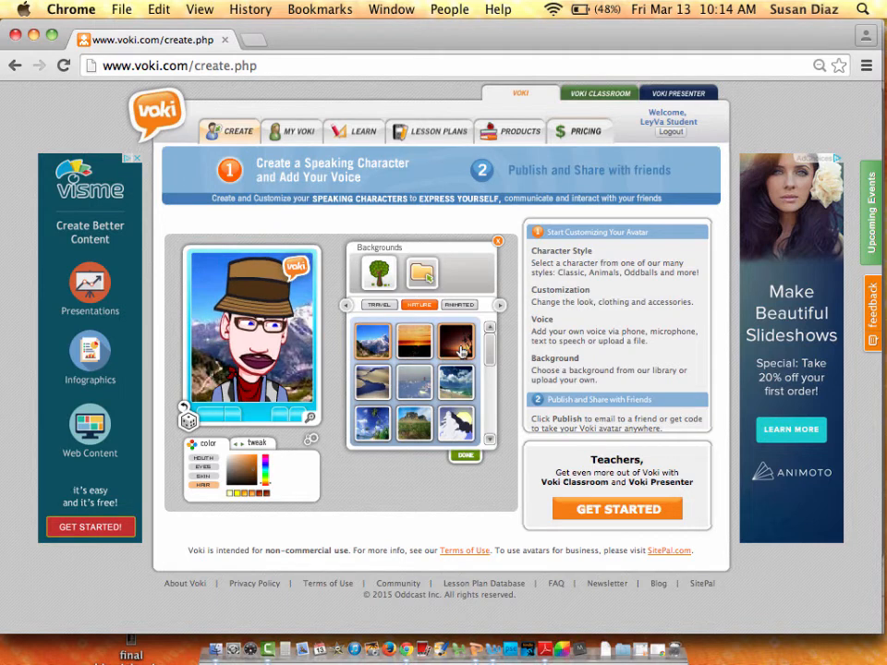
{"action": "left_click", "coordinate": [465, 458]}
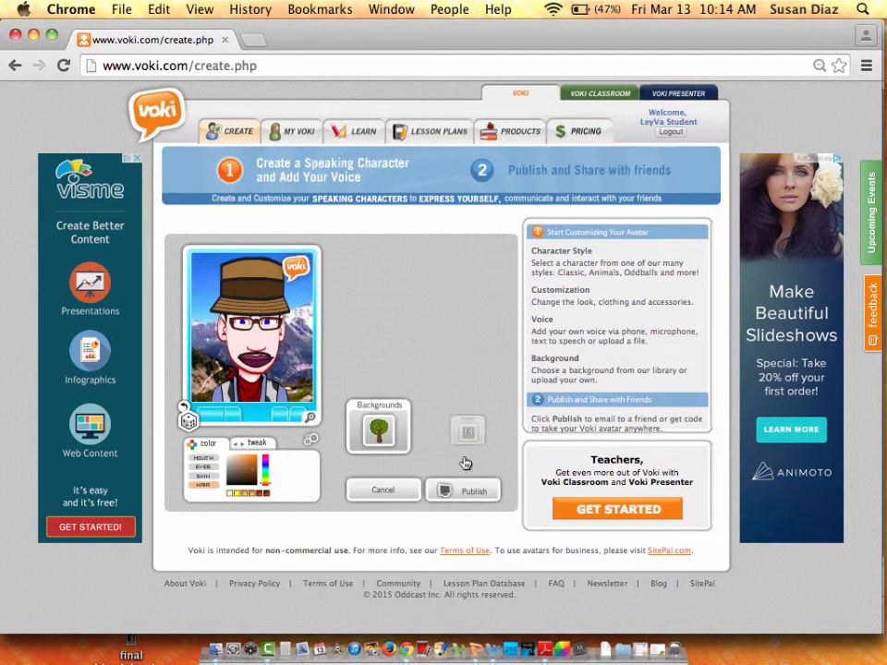
Under Publish, try grey and dark red player skins, then settle on black.
{"action": "left_click", "coordinate": [449, 487]}
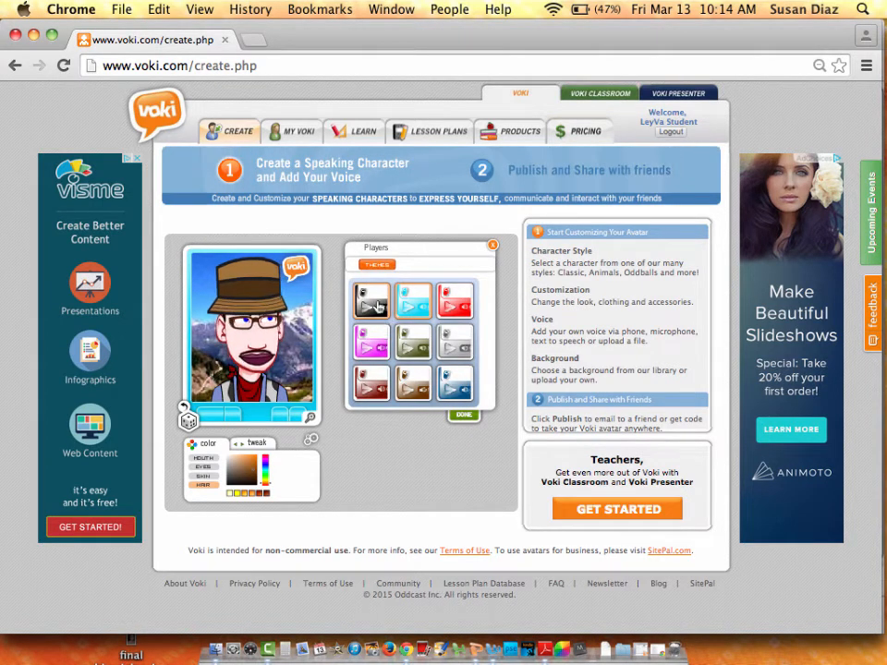
{"action": "left_click", "coordinate": [450, 335]}
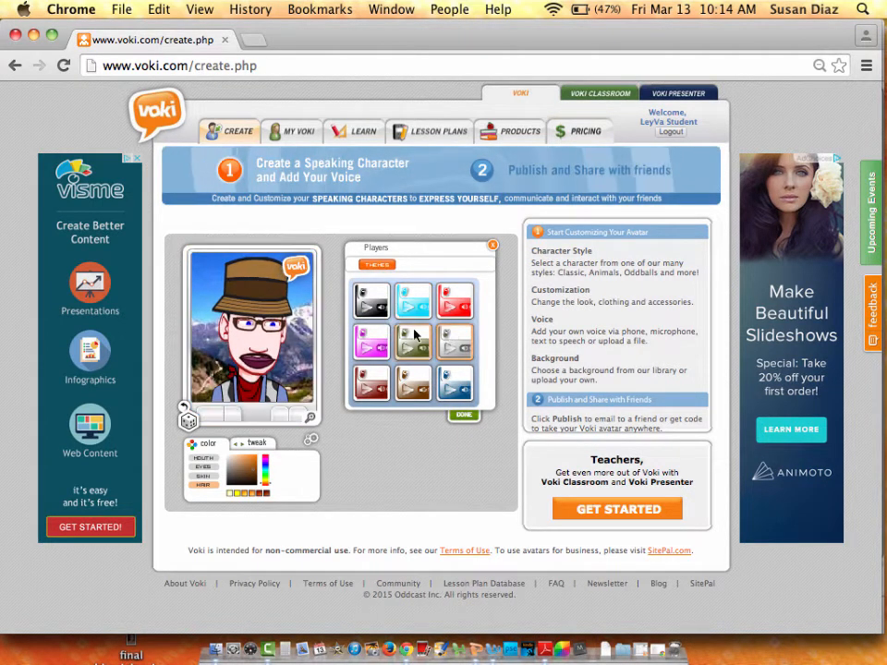
{"action": "left_click", "coordinate": [370, 382]}
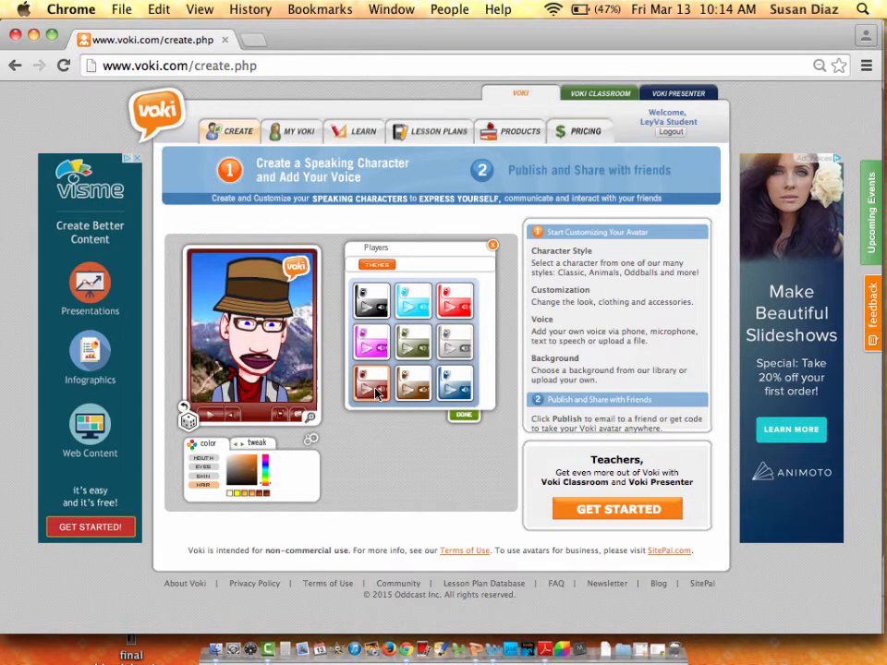
{"action": "left_click", "coordinate": [384, 302]}
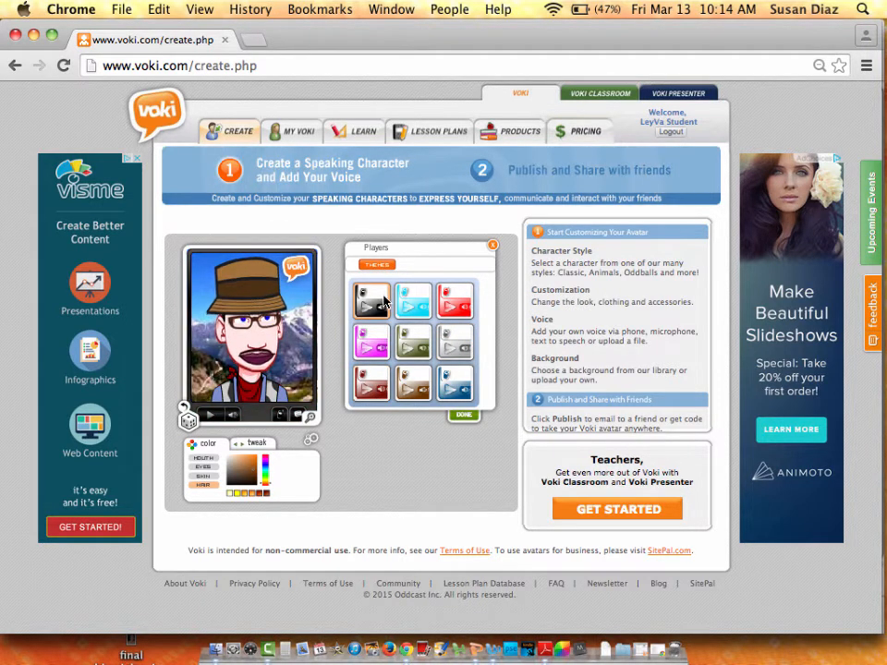
{"action": "left_click", "coordinate": [462, 414]}
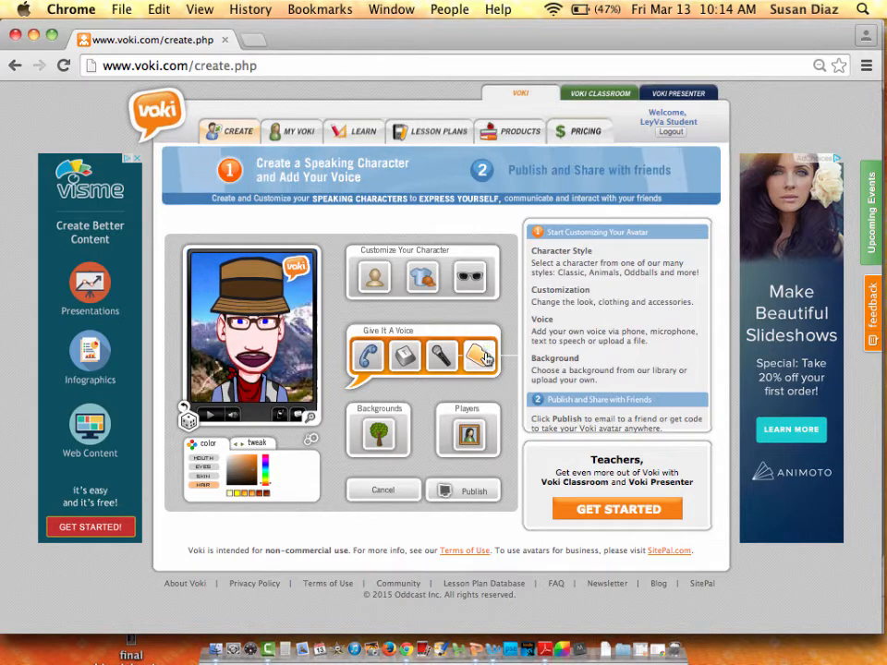
Choose Text To Speech as the avatar's voice, then switch to a blank Word document.
{"action": "left_click", "coordinate": [407, 359]}
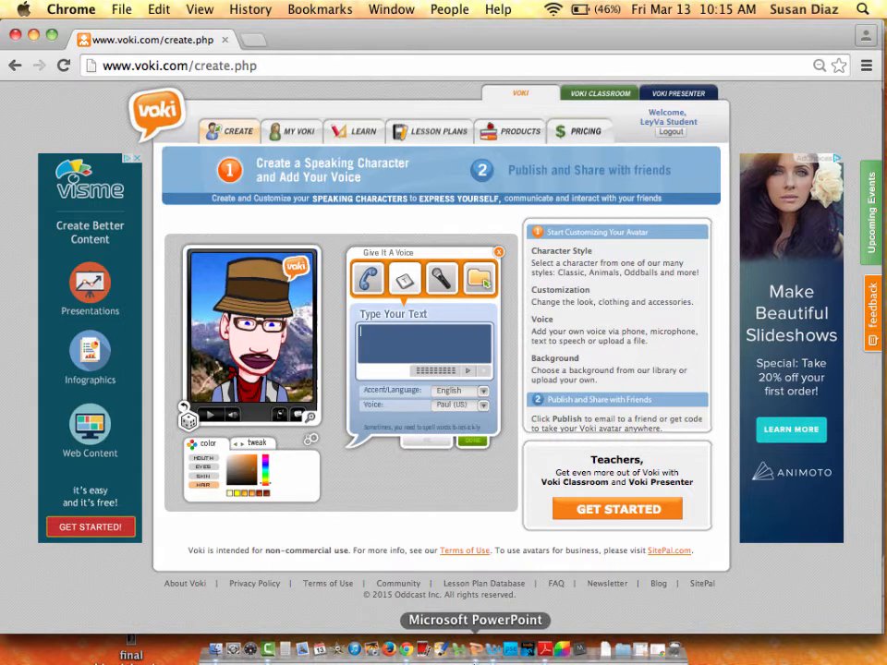
{"action": "left_click", "coordinate": [494, 652]}
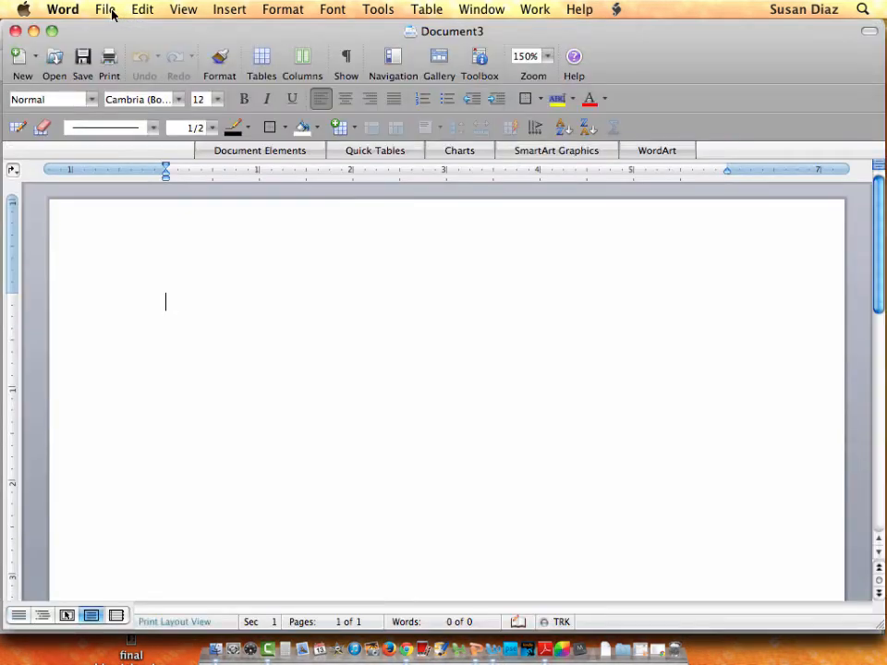
Open my script.docx from Word's recent files.
{"action": "left_click", "coordinate": [108, 10]}
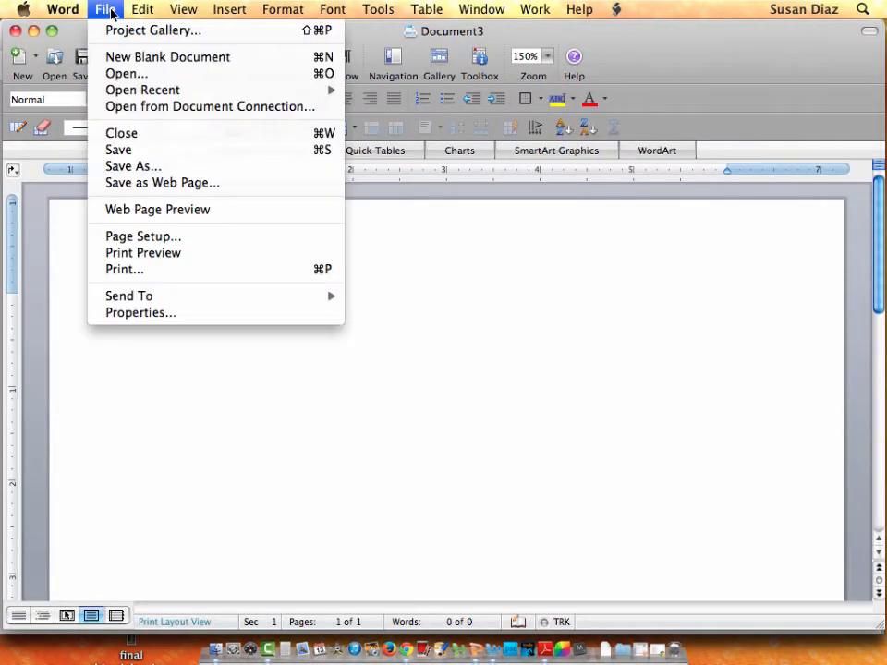
{"action": "mouse_move", "coordinate": [111, 90]}
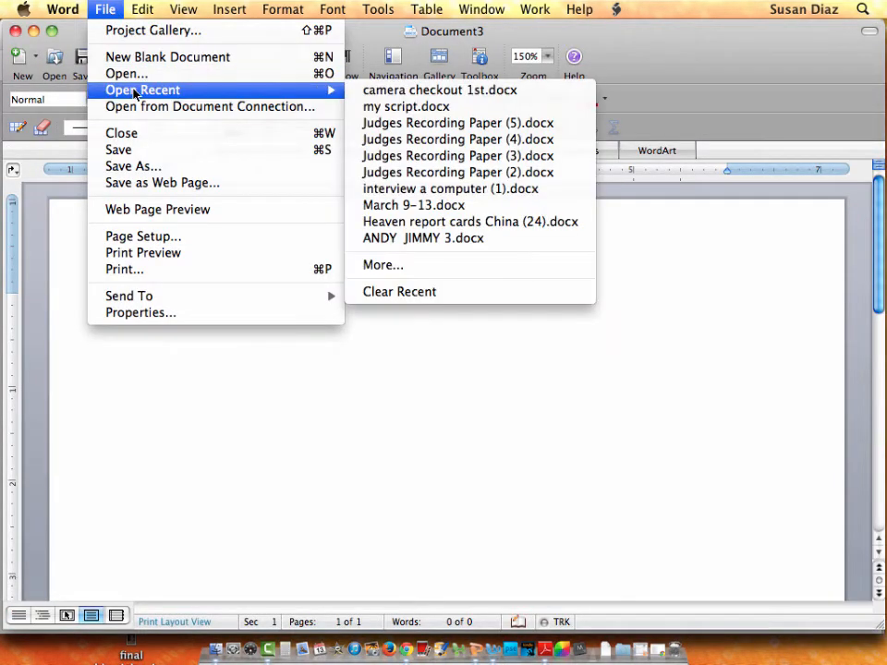
{"action": "left_click", "coordinate": [393, 107]}
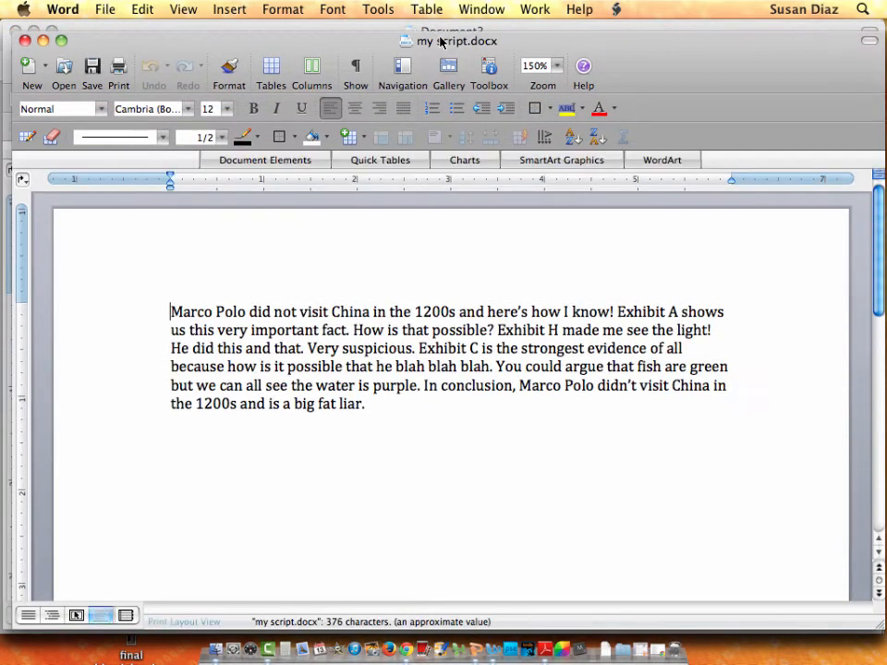
Copy the whole Marco Polo paragraph and return to Voki in Chrome.
{"action": "left_click_drag", "start_coordinate": [368, 404], "coordinate": [170, 312]}
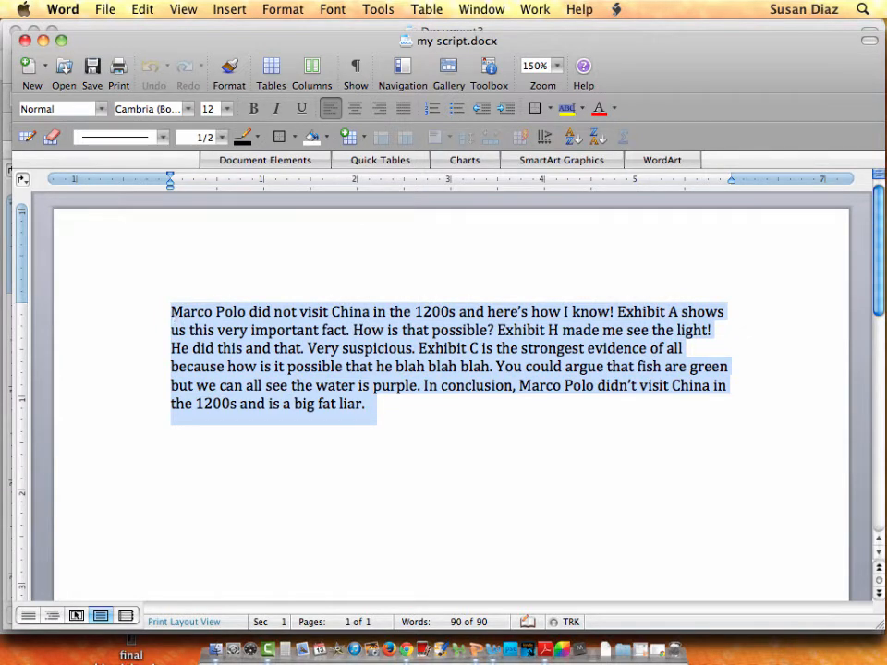
{"action": "left_click_drag", "start_coordinate": [366, 404], "coordinate": [170, 312]}
{"action": "left_click", "coordinate": [143, 9]}
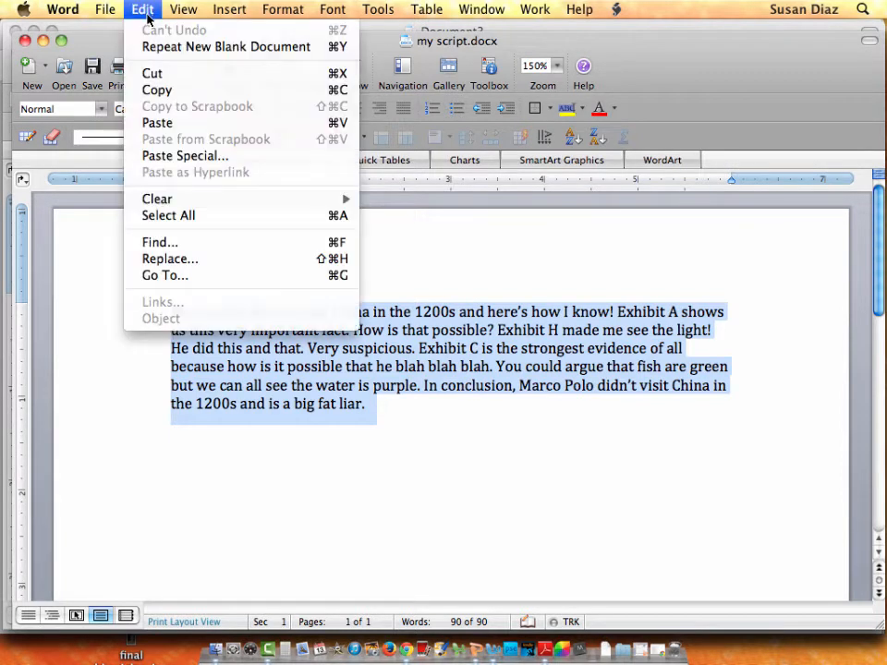
{"action": "left_click", "coordinate": [219, 89]}
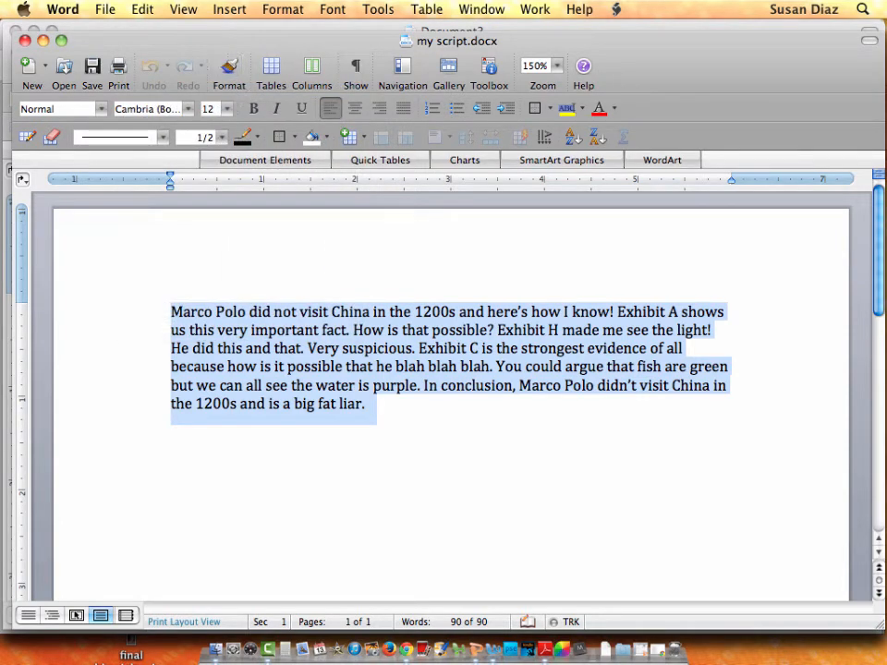
{"action": "left_click", "coordinate": [406, 650]}
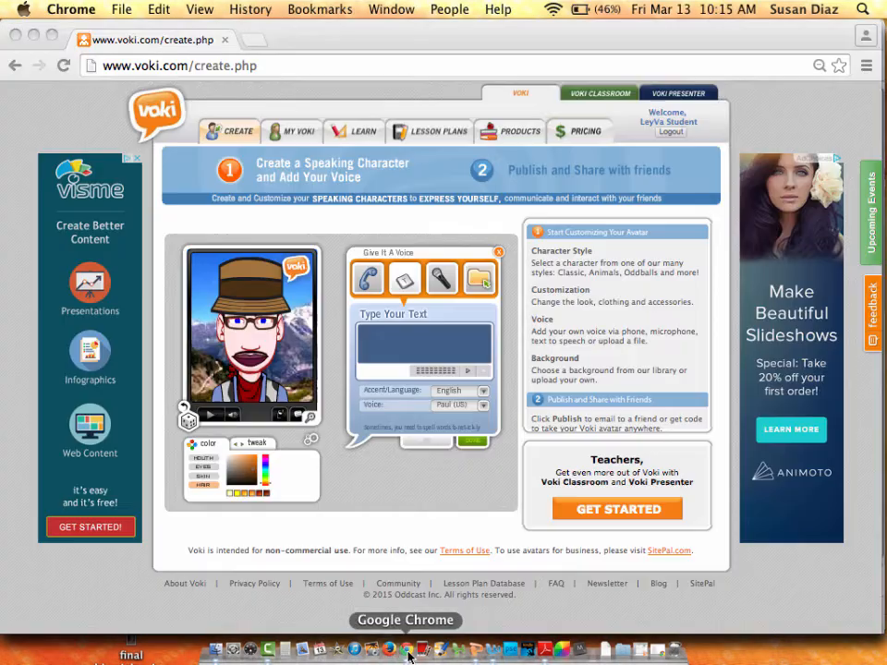
Paste the Marco Polo script into Type Your Text and scroll to check it ends "and is a big fat liar.".
{"action": "left_click", "coordinate": [389, 335]}
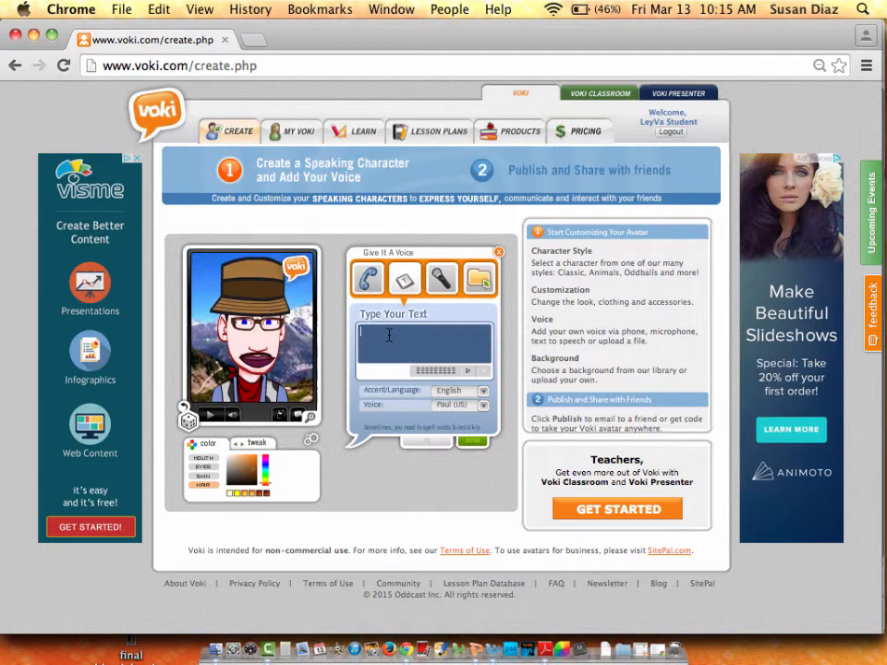
{"action": "left_click", "coordinate": [172, 13]}
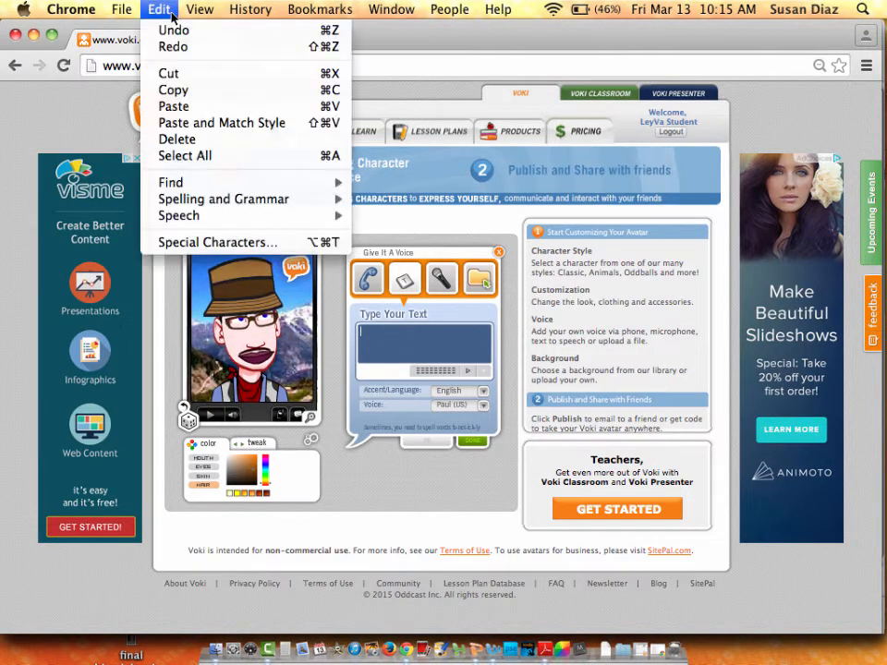
{"action": "left_click", "coordinate": [174, 107]}
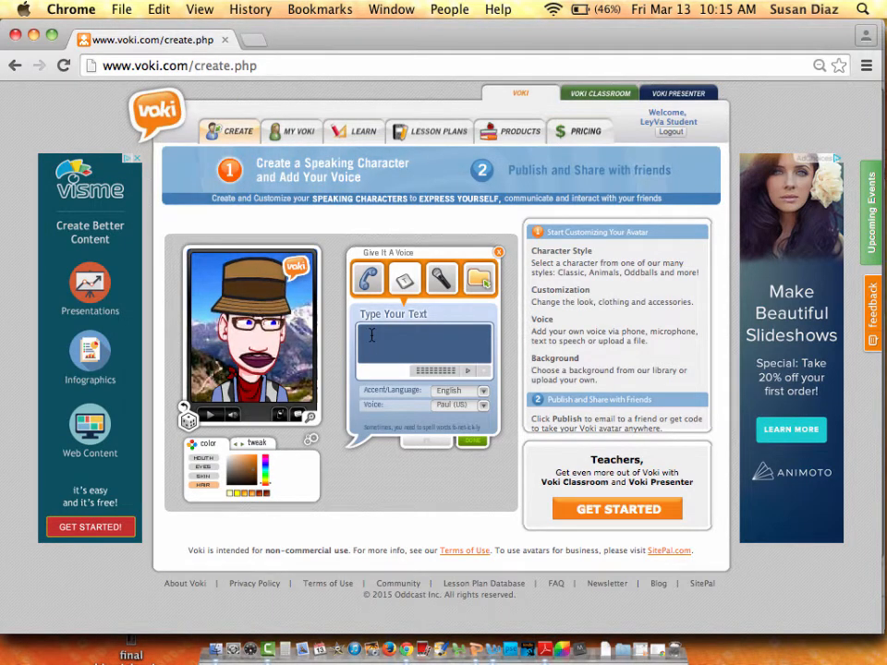
{"action": "key", "text": "super+v"}
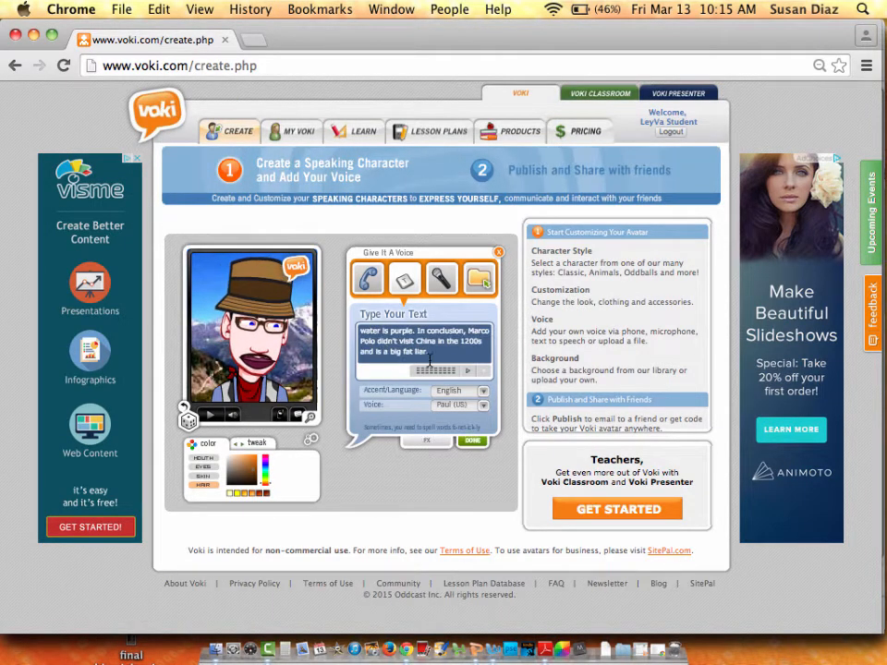
{"action": "scroll", "coordinate": [427, 330], "scroll_direction": "up", "scroll_amount": 10}
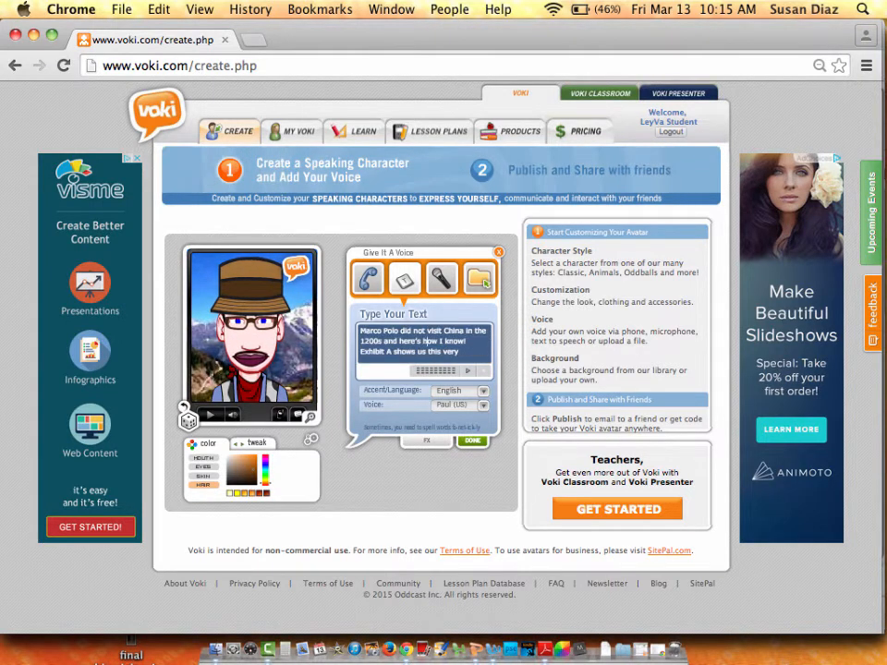
{"action": "scroll", "coordinate": [426, 330], "scroll_direction": "down", "scroll_amount": 6}
{"action": "scroll", "coordinate": [426, 351], "scroll_direction": "down", "scroll_amount": 4}
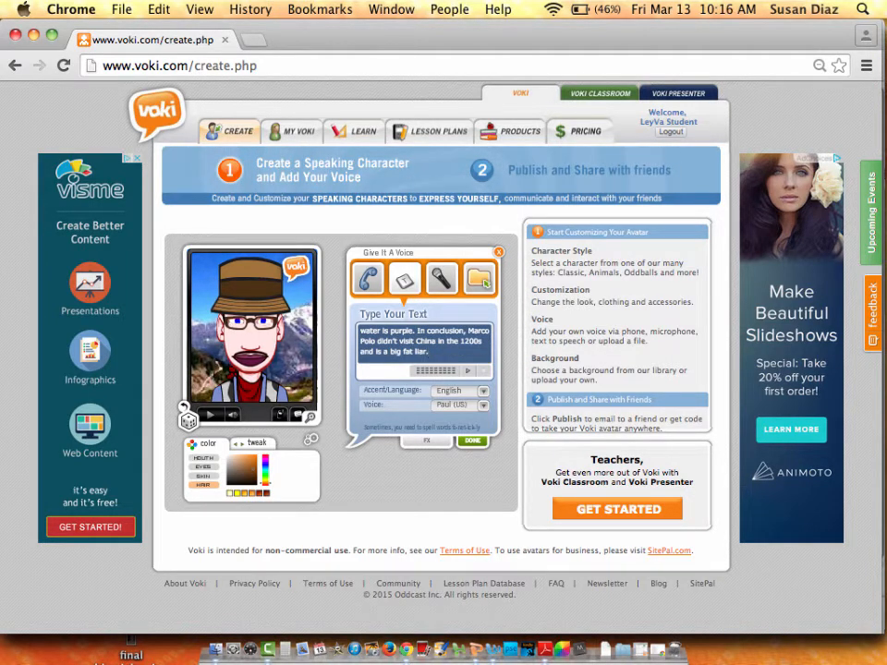
{"action": "scroll", "coordinate": [428, 342], "scroll_direction": "up", "scroll_amount": 6}
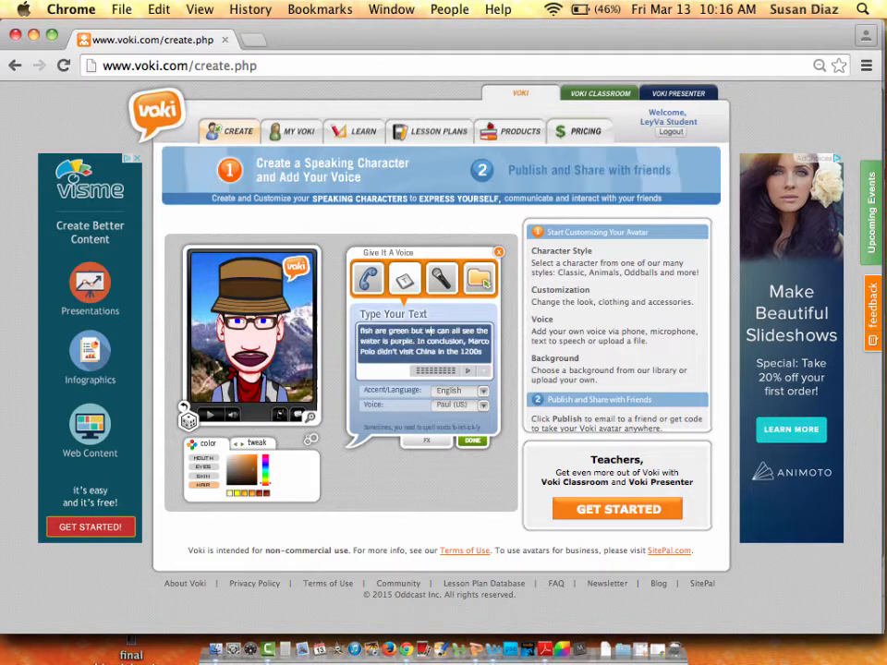
{"action": "scroll", "coordinate": [429, 331], "scroll_direction": "up", "scroll_amount": 4}
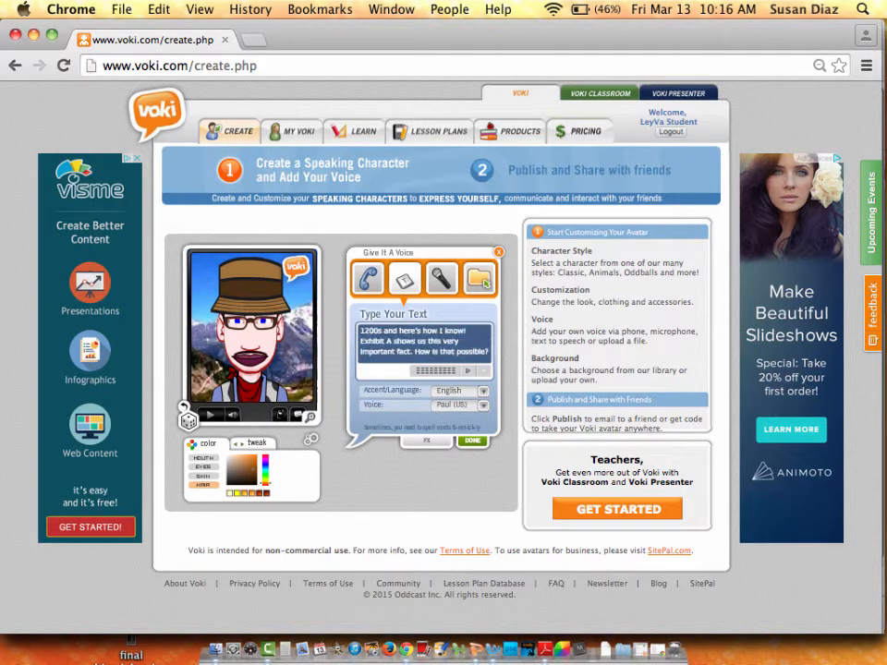
{"action": "scroll", "coordinate": [428, 351], "scroll_direction": "down", "scroll_amount": 10}
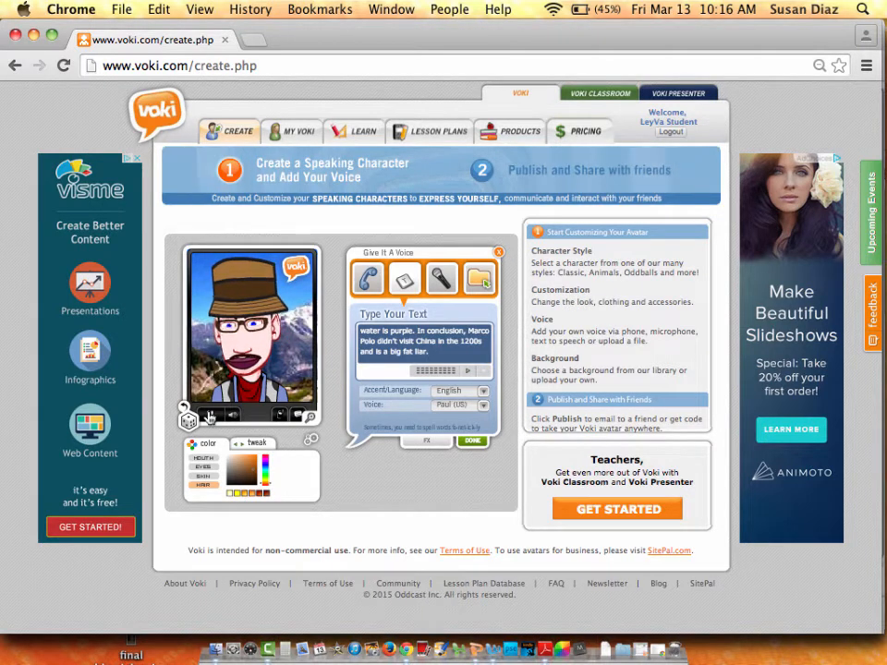
Turn up the computer volume and preview the script in the current Paul voice.
{"action": "key", "text": "F12"}
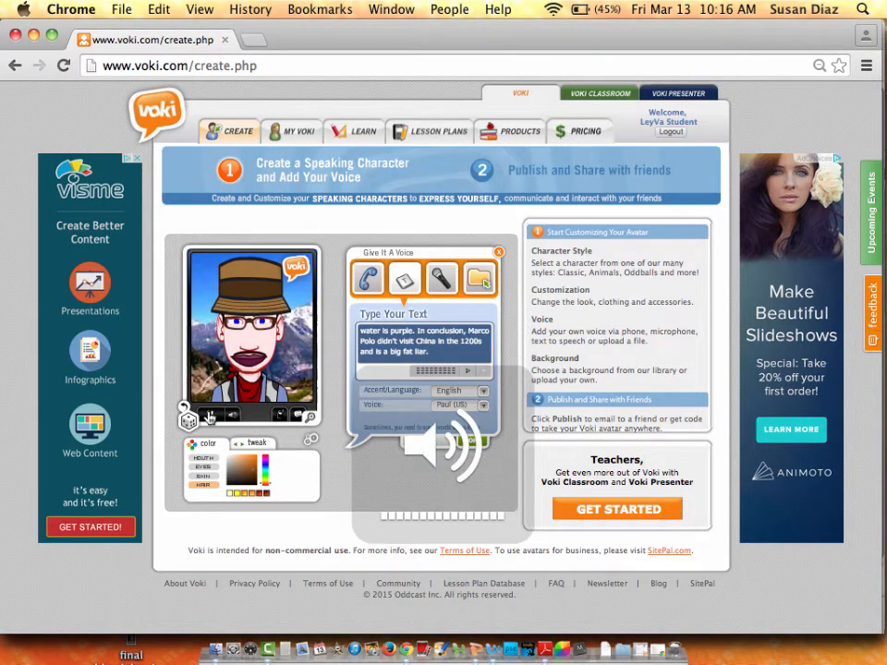
{"action": "left_click", "coordinate": [466, 374]}
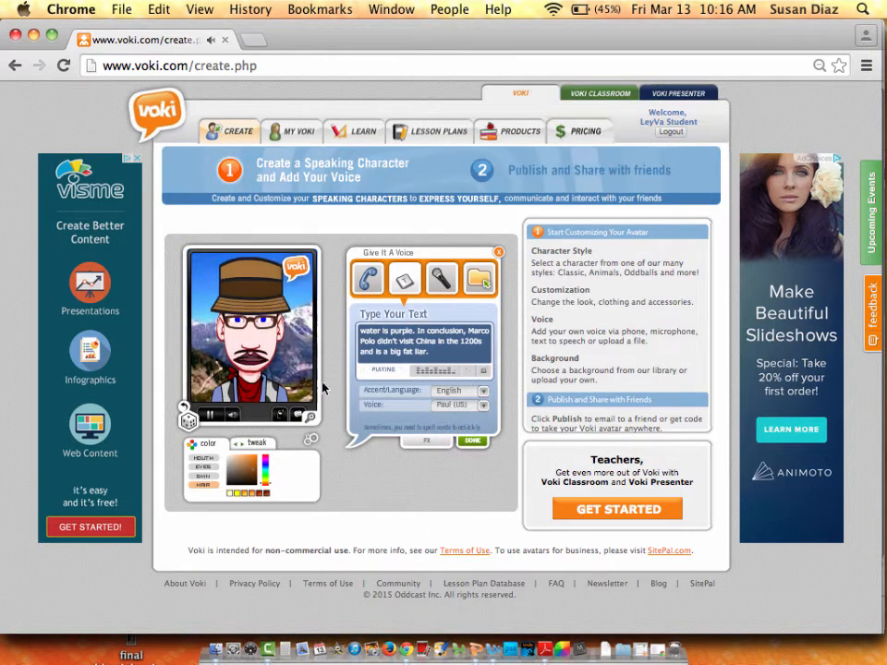
{"action": "key", "text": "F12"}
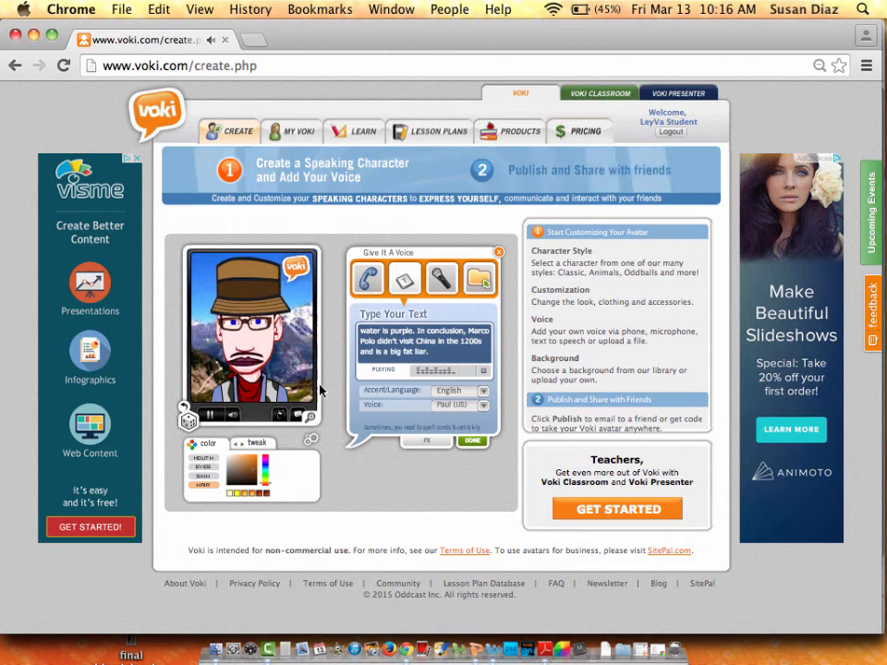
{"action": "key", "text": "F12"}
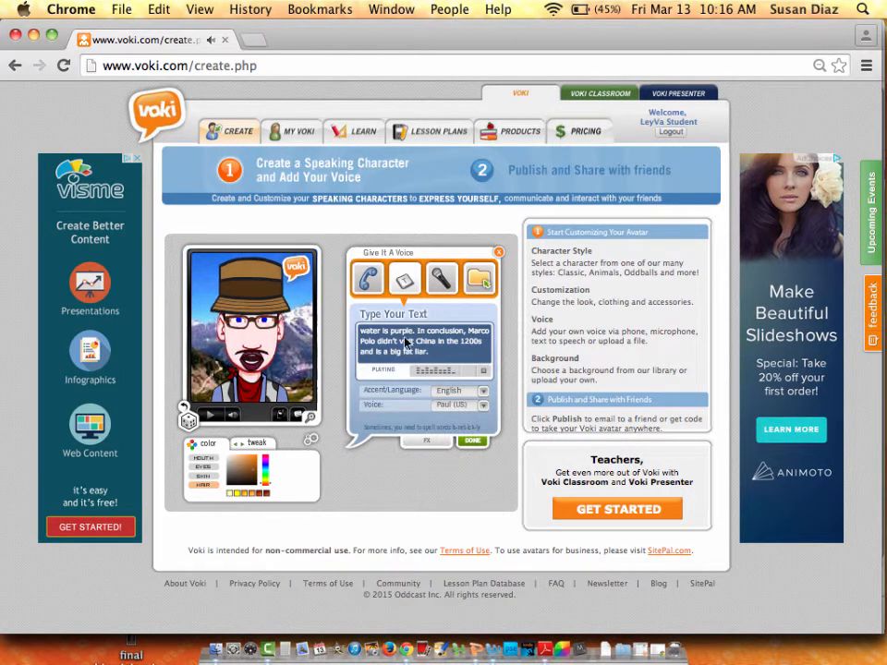
{"action": "left_click", "coordinate": [484, 372]}
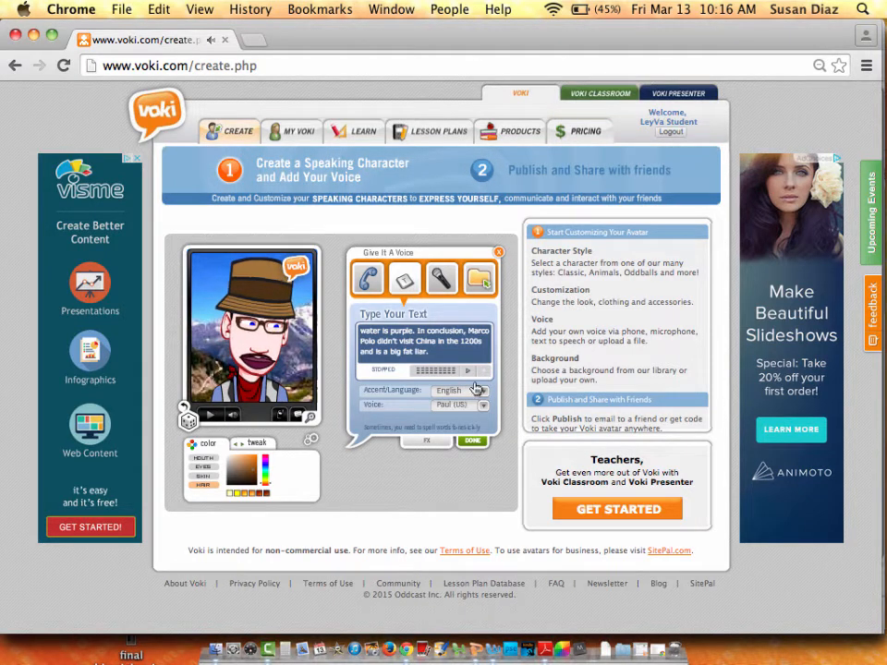
Keep English as the accent, switch the voice to Grace and preview it.
{"action": "left_click", "coordinate": [483, 392]}
{"action": "left_click", "coordinate": [482, 394]}
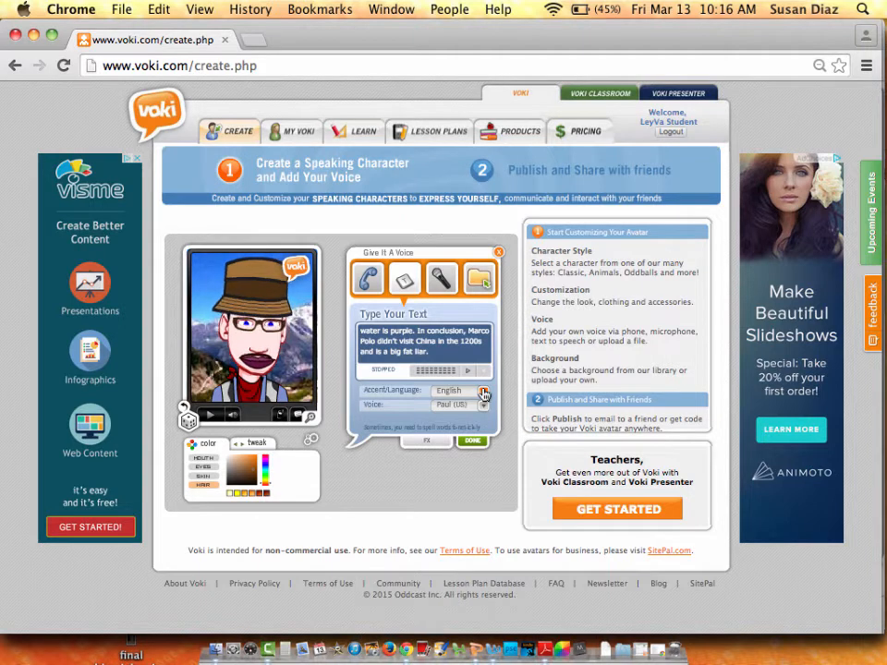
{"action": "left_click", "coordinate": [483, 394]}
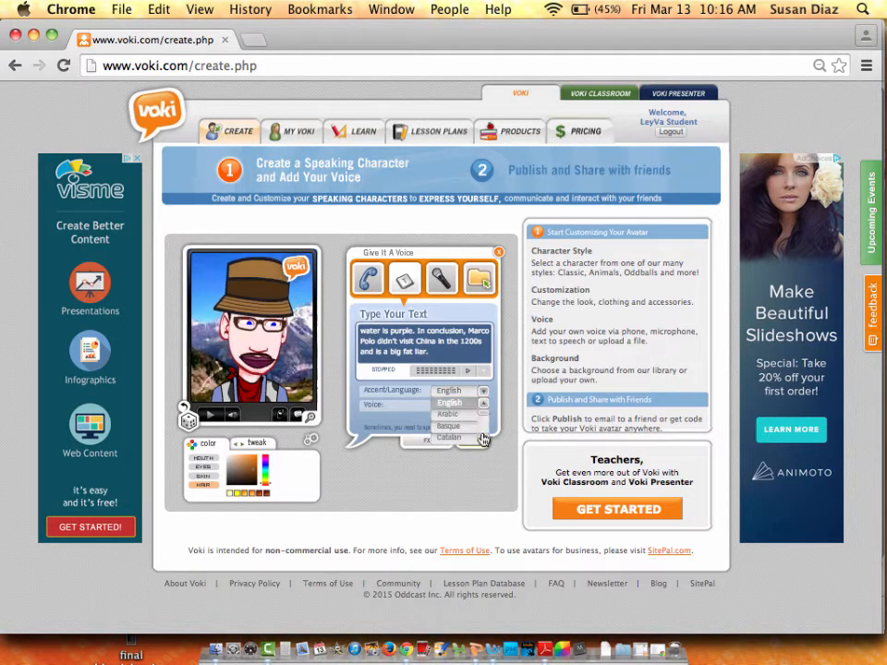
{"action": "scroll", "coordinate": [482, 441], "scroll_direction": "down", "scroll_amount": 3}
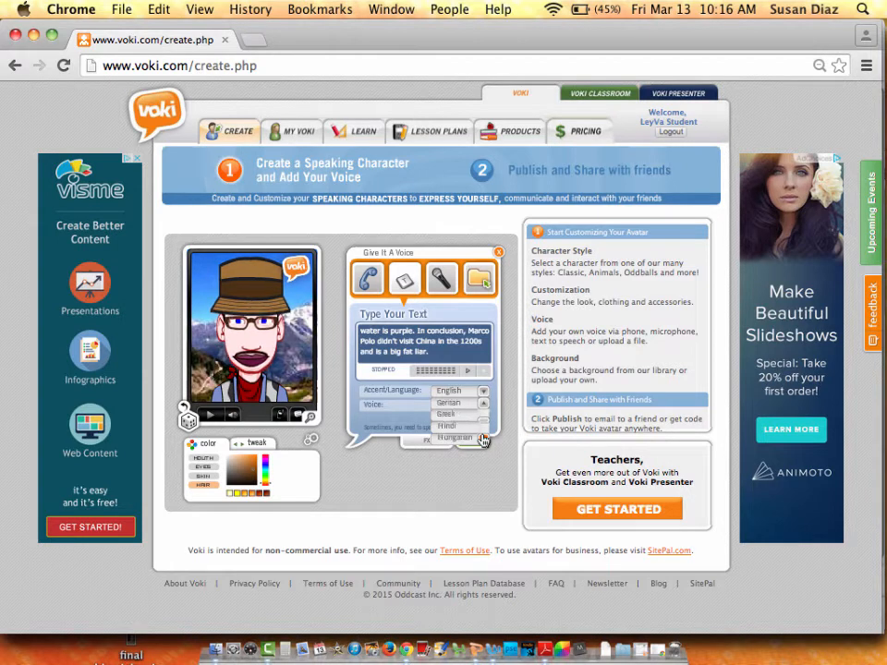
{"action": "scroll", "coordinate": [482, 441], "scroll_direction": "down", "scroll_amount": 4}
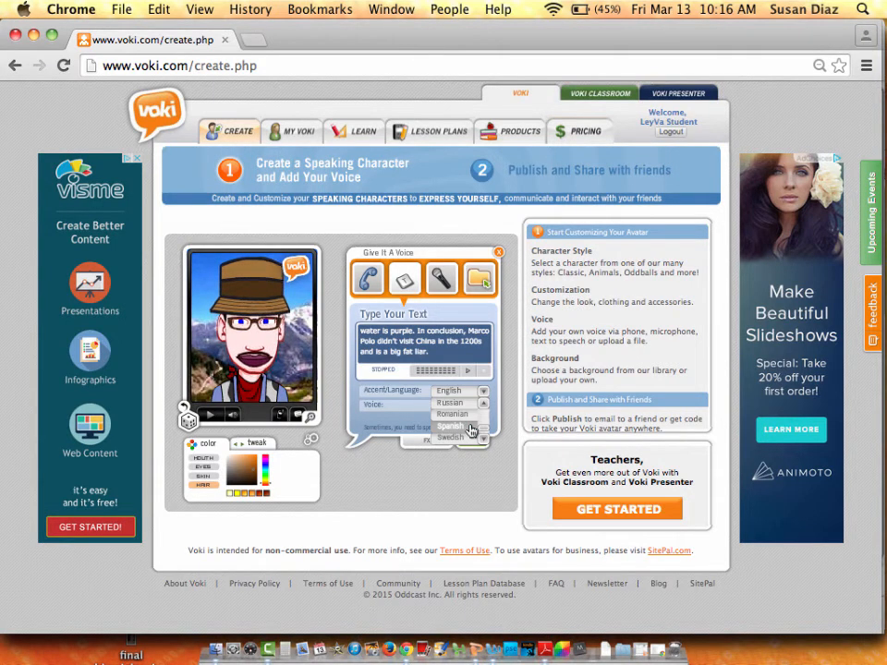
{"action": "left_click_drag", "start_coordinate": [483, 430], "coordinate": [485, 407]}
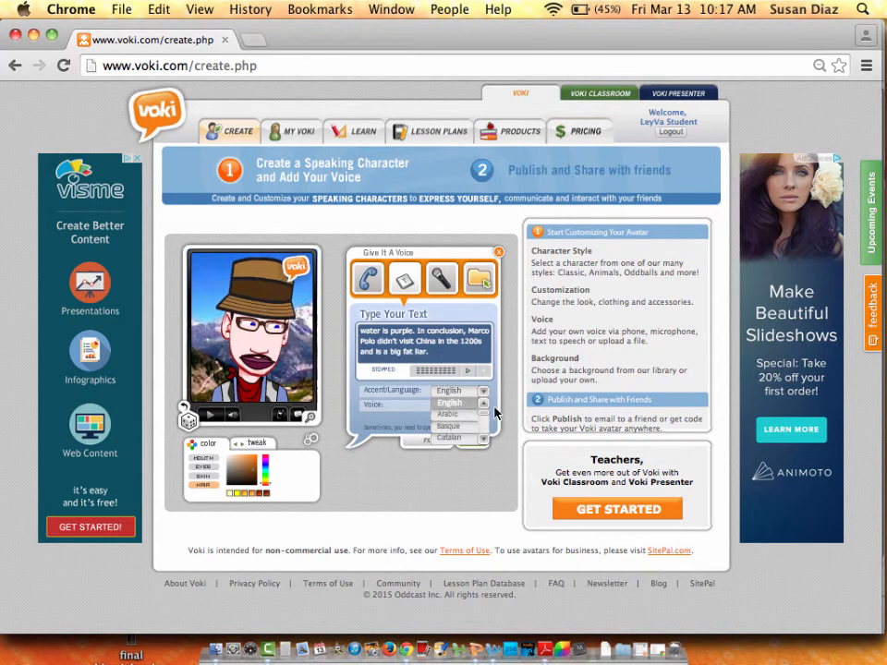
{"action": "left_click", "coordinate": [482, 407]}
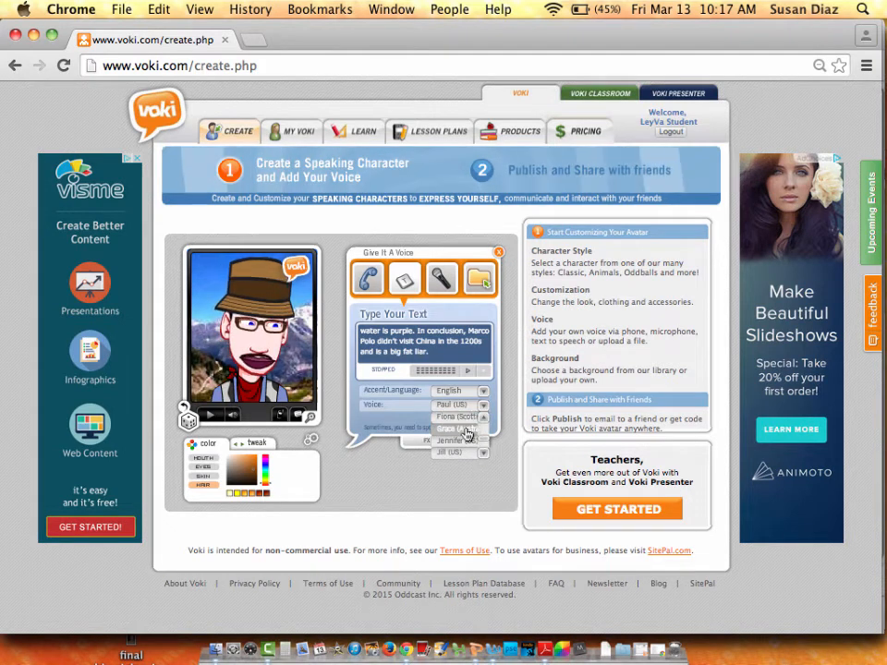
{"action": "left_click", "coordinate": [466, 431]}
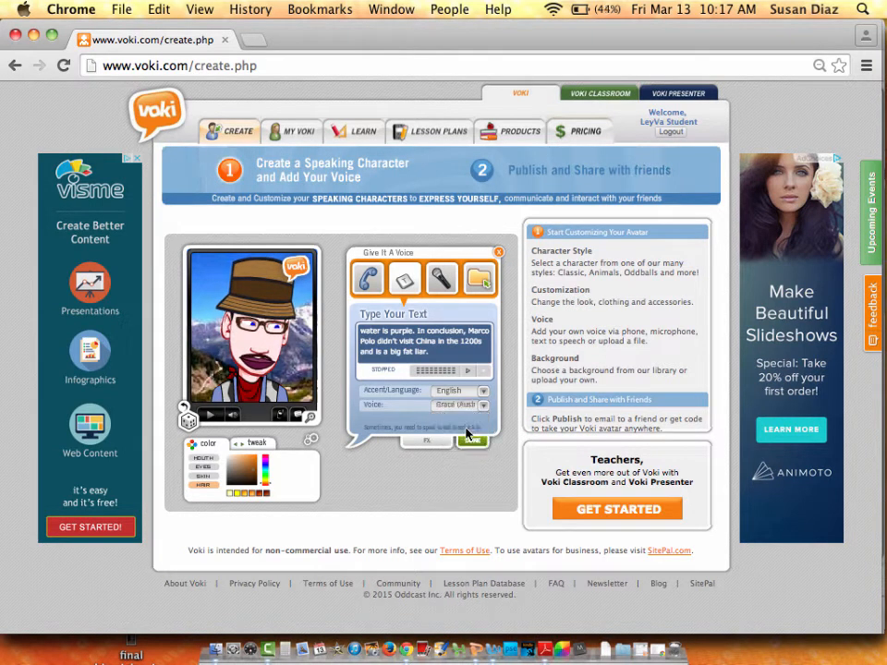
{"action": "left_click", "coordinate": [466, 373]}
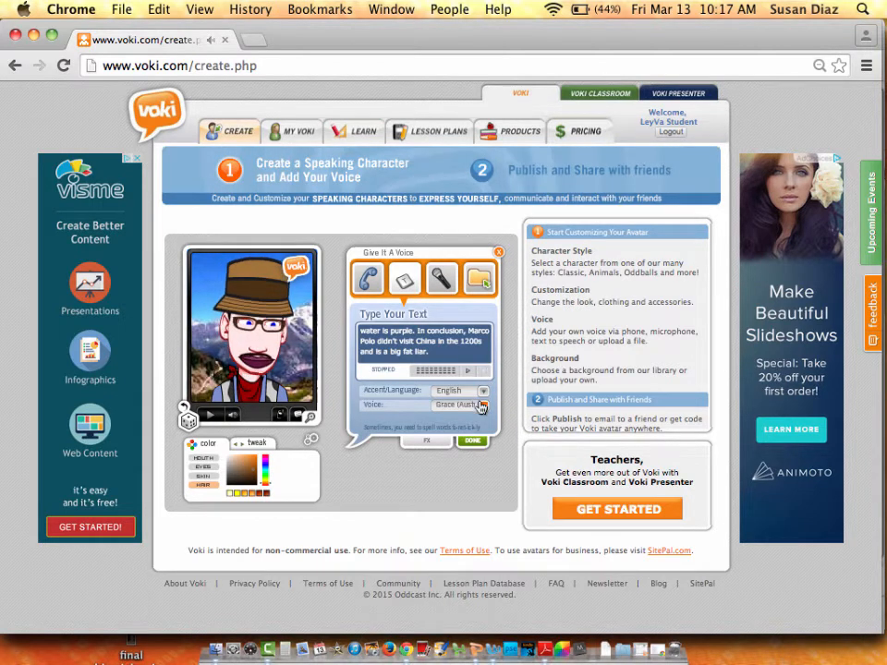
Switch to the Australian voice Alan and preview the Marco Polo script.
{"action": "left_click", "coordinate": [483, 404]}
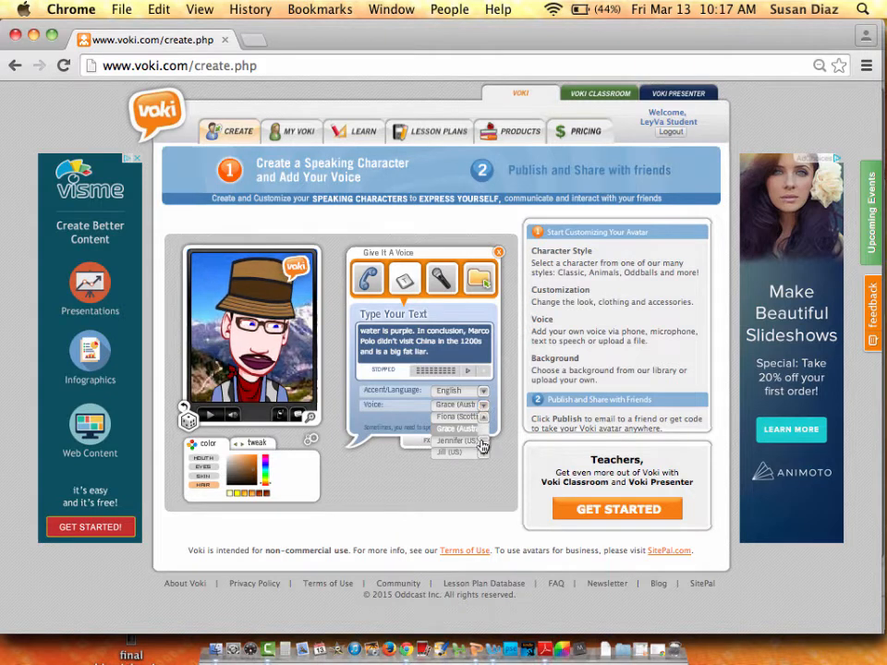
{"action": "left_click_drag", "start_coordinate": [481, 442], "coordinate": [482, 422]}
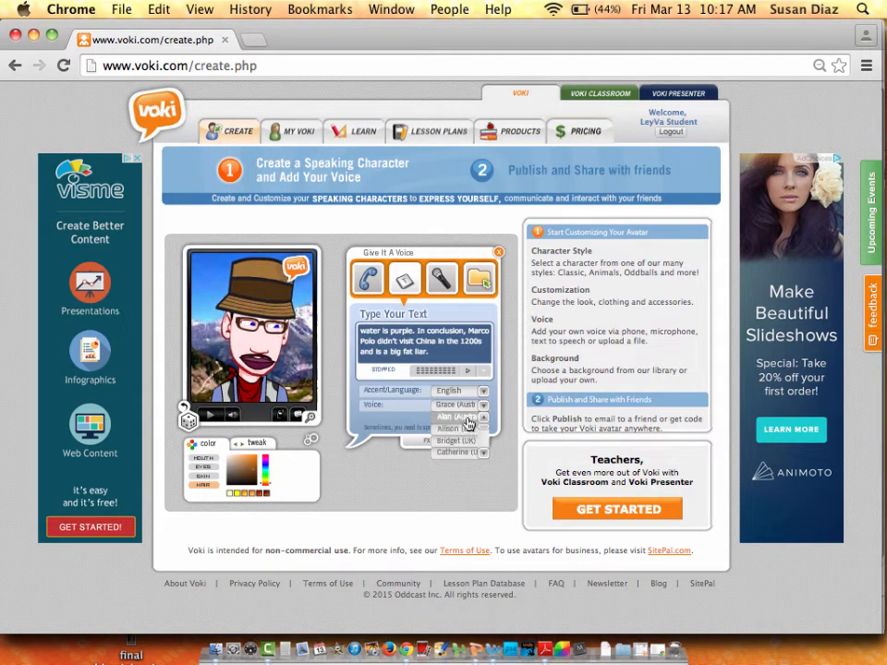
{"action": "left_click", "coordinate": [469, 423]}
{"action": "left_click", "coordinate": [469, 373]}
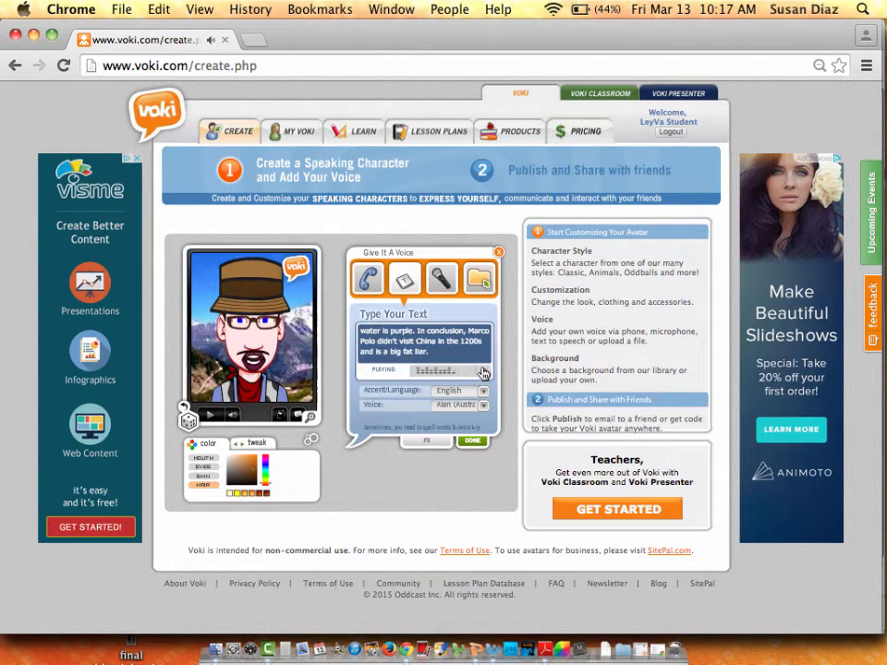
{"action": "left_click", "coordinate": [483, 374]}
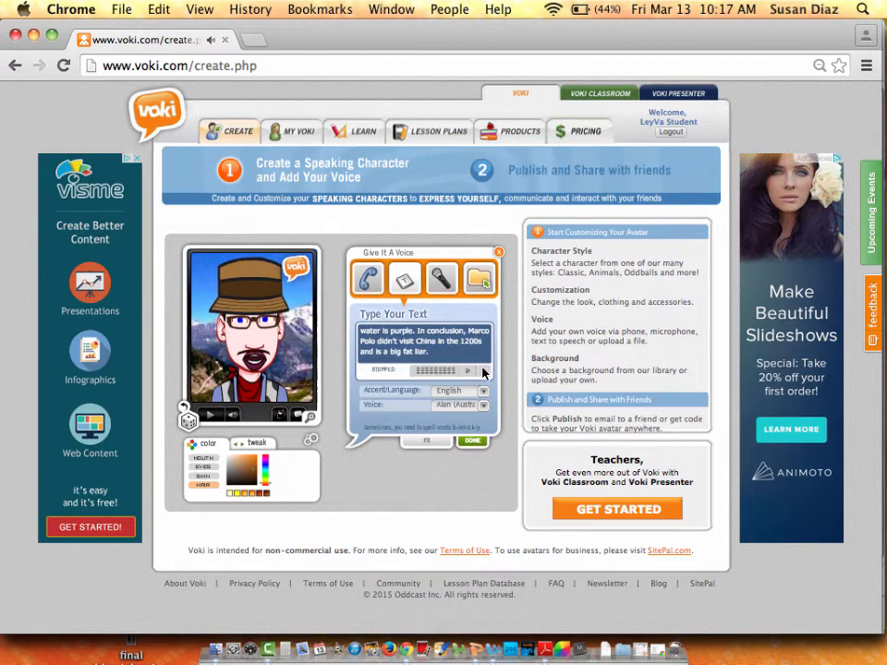
Finish the voice, publish, and save the scene with a title naming the two teachers.
{"action": "left_click", "coordinate": [480, 442]}
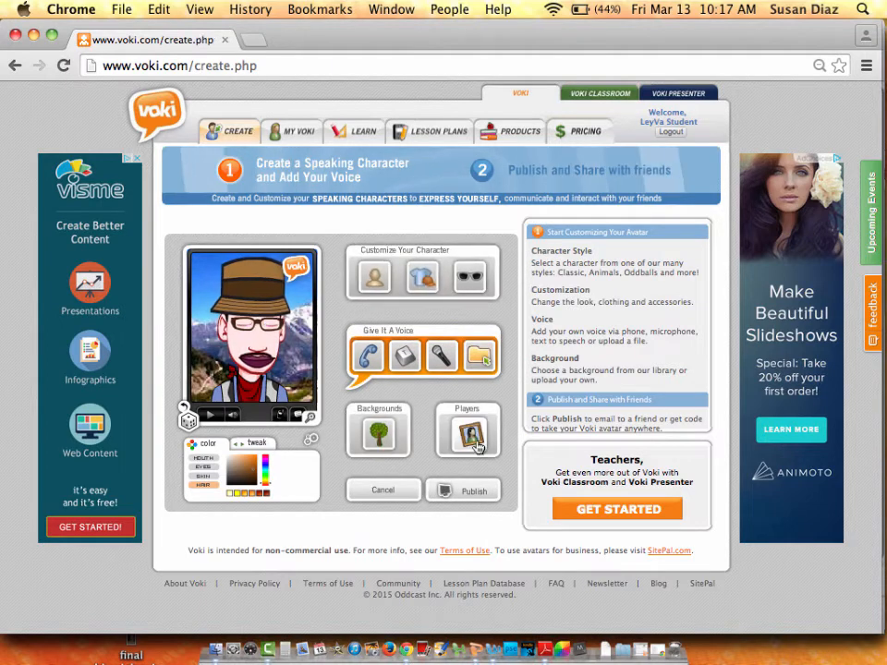
{"action": "left_click", "coordinate": [452, 492]}
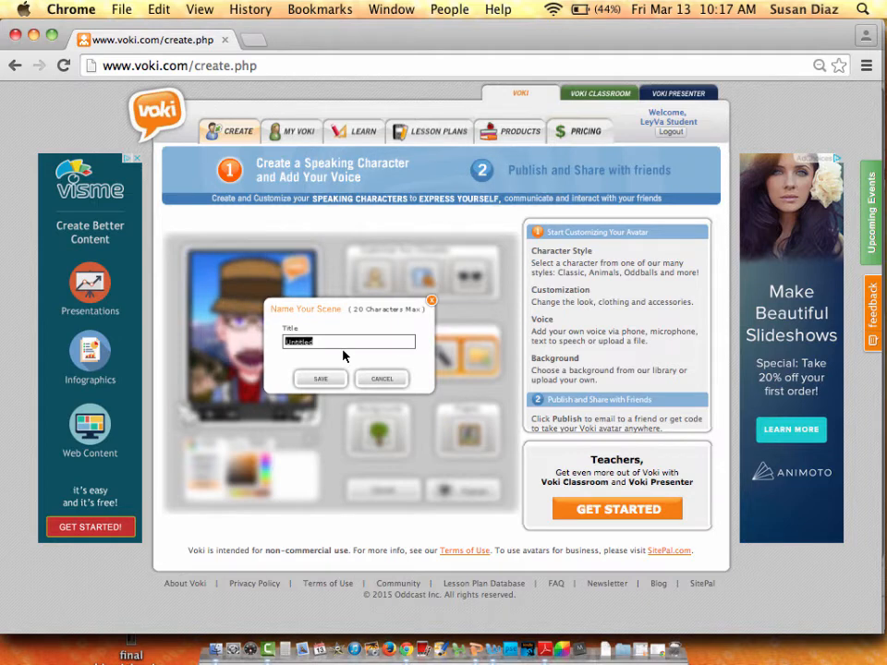
{"action": "type", "text": "Mrs."}
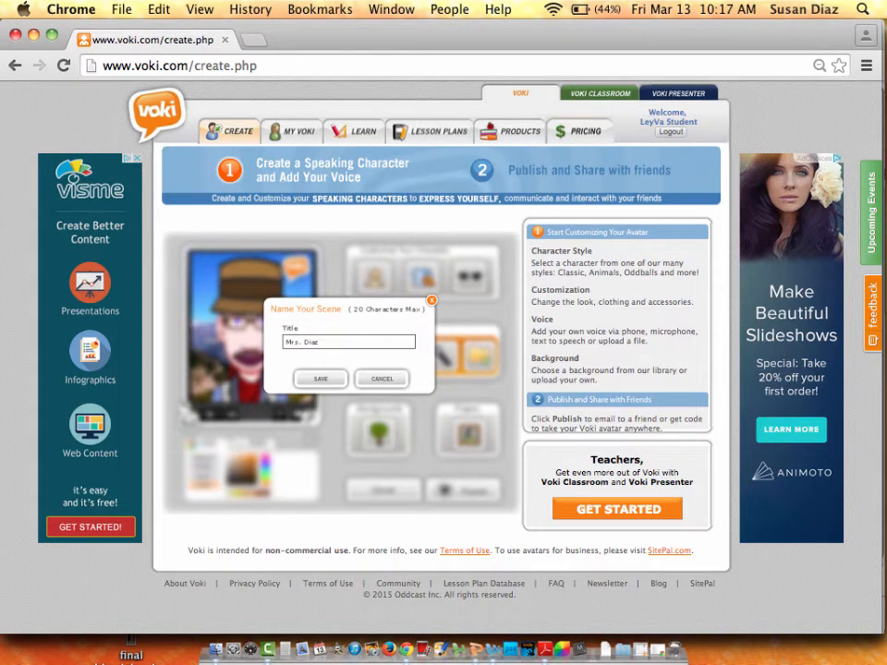
{"action": "type", "text": " Diaz"}
{"action": "key", "text": "BackSpace"}
{"action": "key", "text": "BackSpace"}
{"action": "key", "text": "BackSpace"}
{"action": "key", "text": "BackSpace"}
{"action": "key", "text": "BackSpace"}
{"action": "key", "text": "BackSpace"}
{"action": "key", "text": "BackSpace"}
{"action": "key", "text": "BackSpace"}
{"action": "key", "text": "BackSpace"}
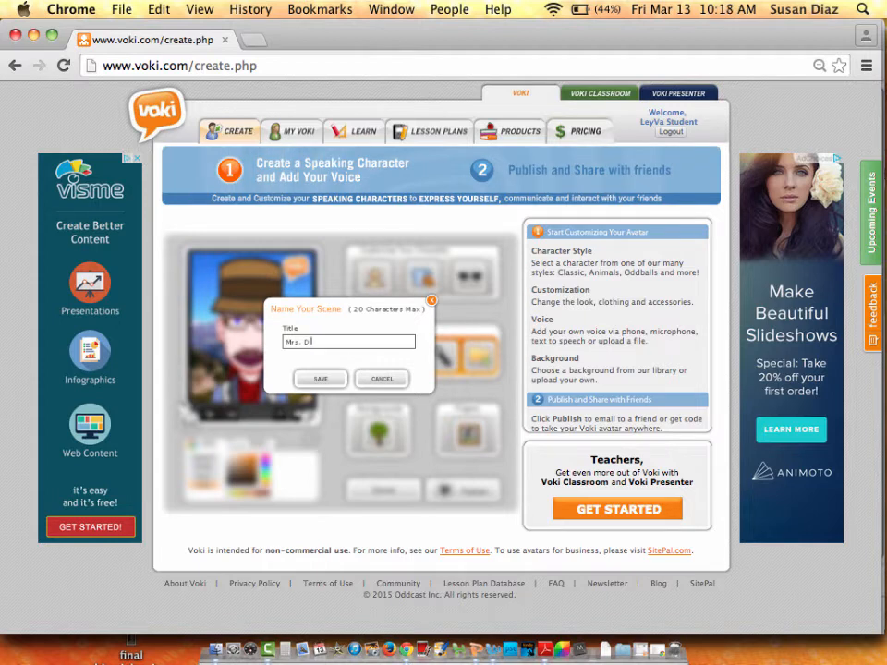
{"action": "type", "text": "Mrs. D Mr. Green"}
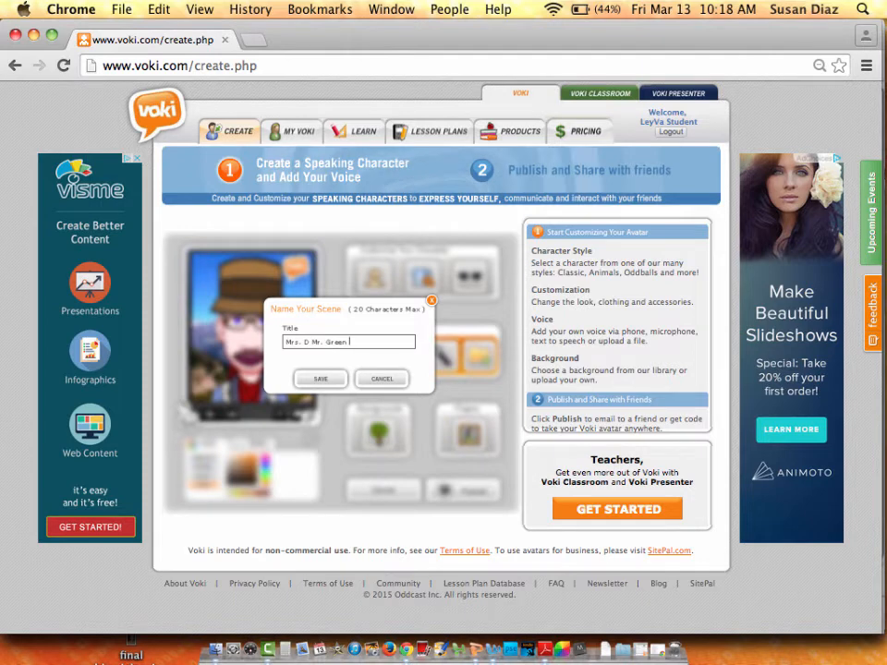
{"action": "type", "text": " &"}
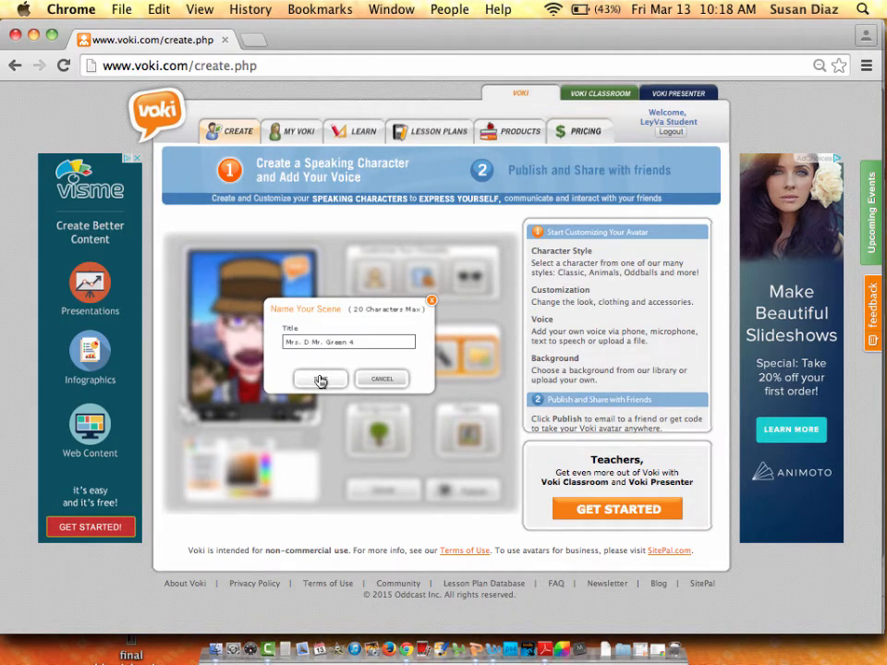
{"action": "left_click", "coordinate": [320, 380]}
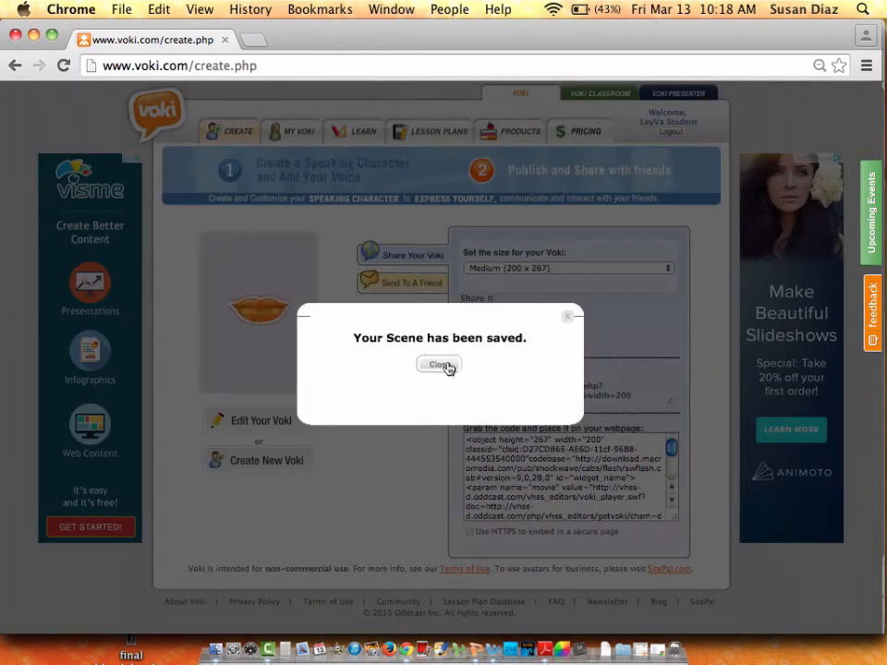
Dismiss the save confirmation, then play and stop the avatar's spoken message.
{"action": "left_click", "coordinate": [440, 365]}
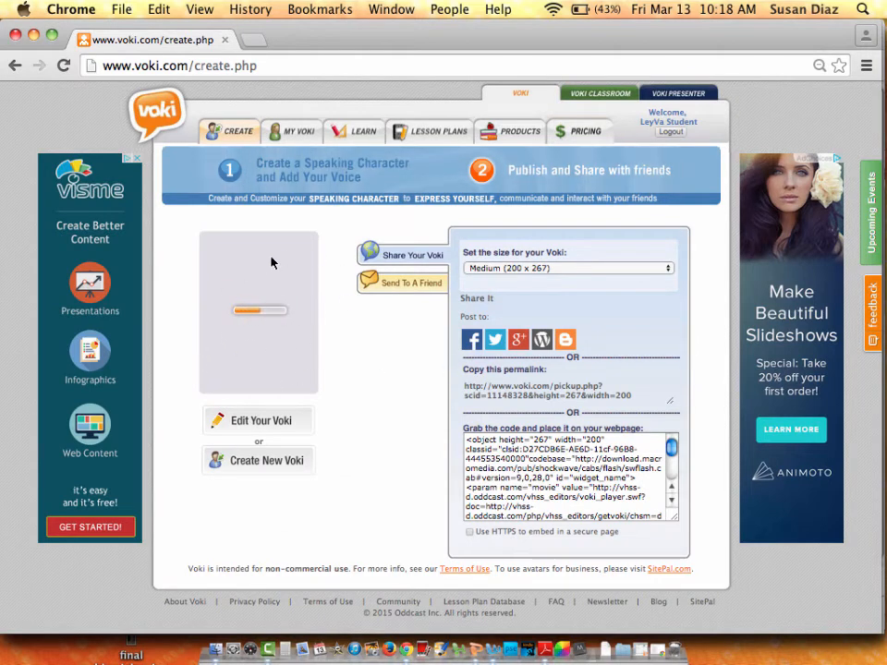
{"action": "left_click", "coordinate": [216, 392]}
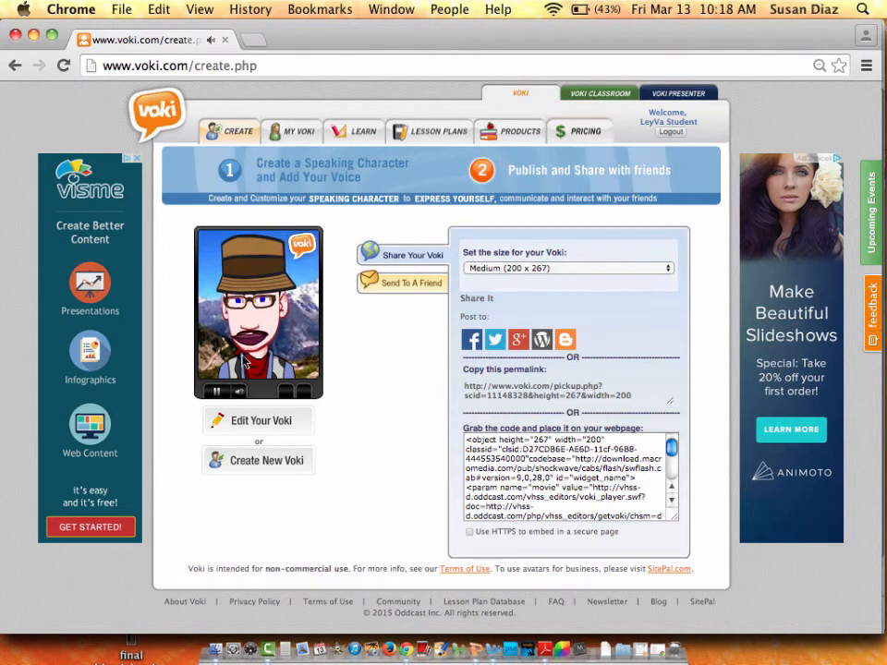
{"action": "left_click", "coordinate": [219, 394]}
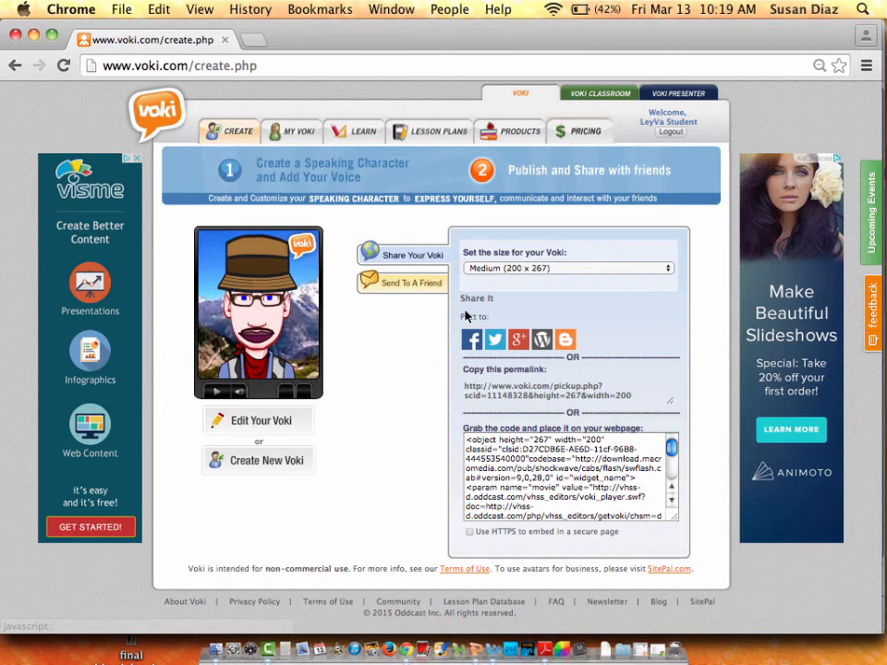
In Send To A Friend, add the teacher's email address as the recipient.
{"action": "left_click", "coordinate": [422, 287]}
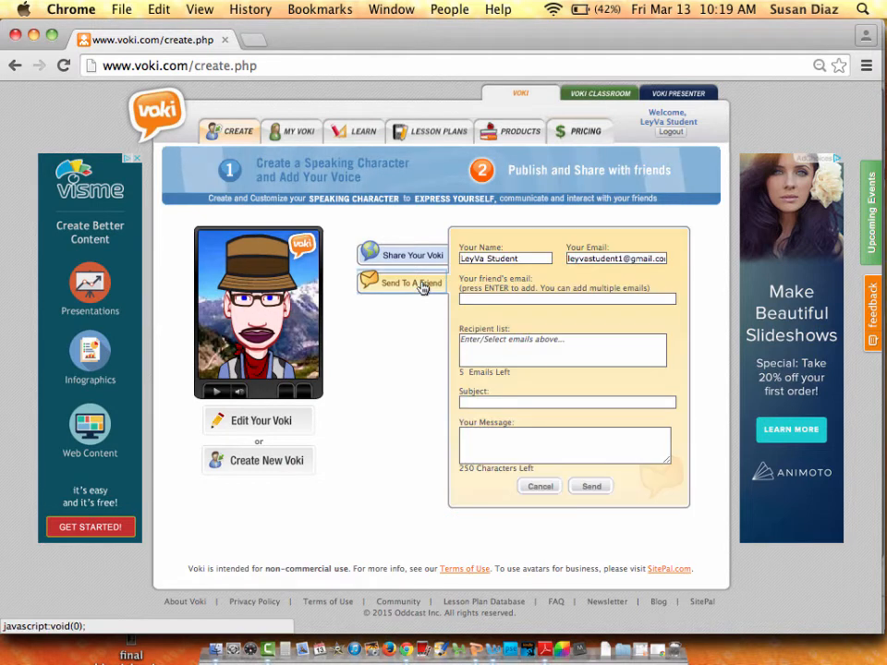
{"action": "left_click", "coordinate": [508, 259]}
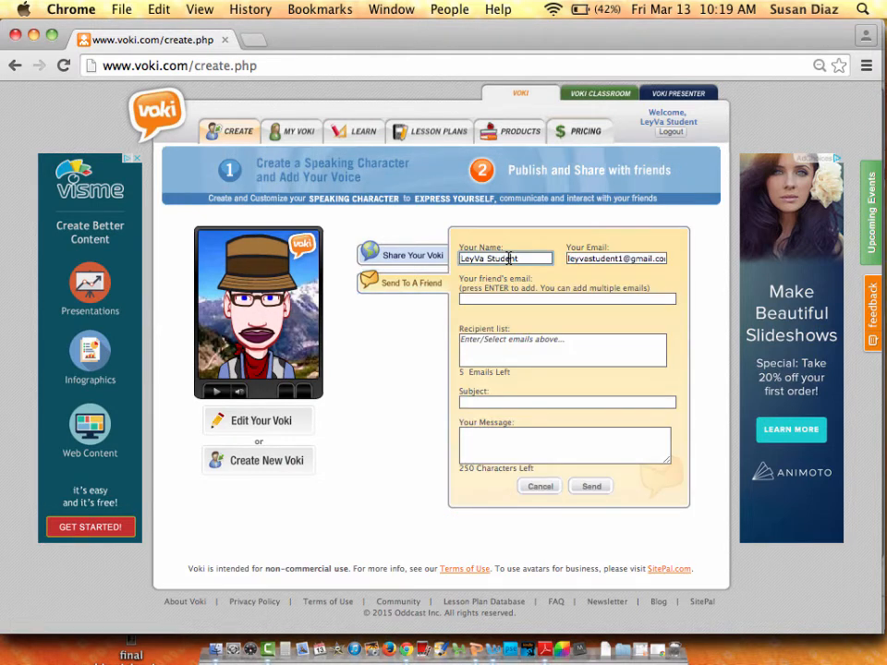
{"action": "left_click", "coordinate": [535, 297]}
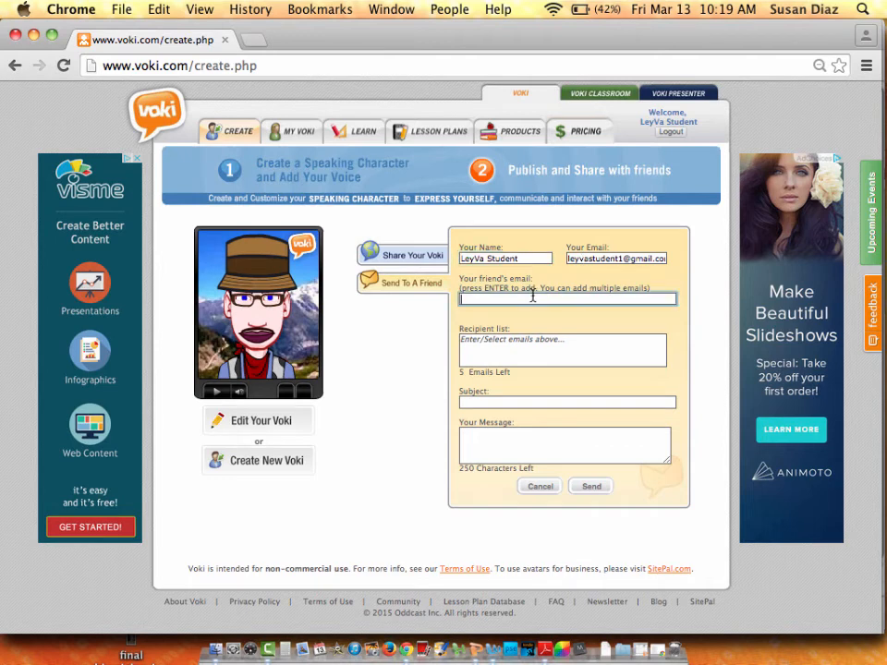
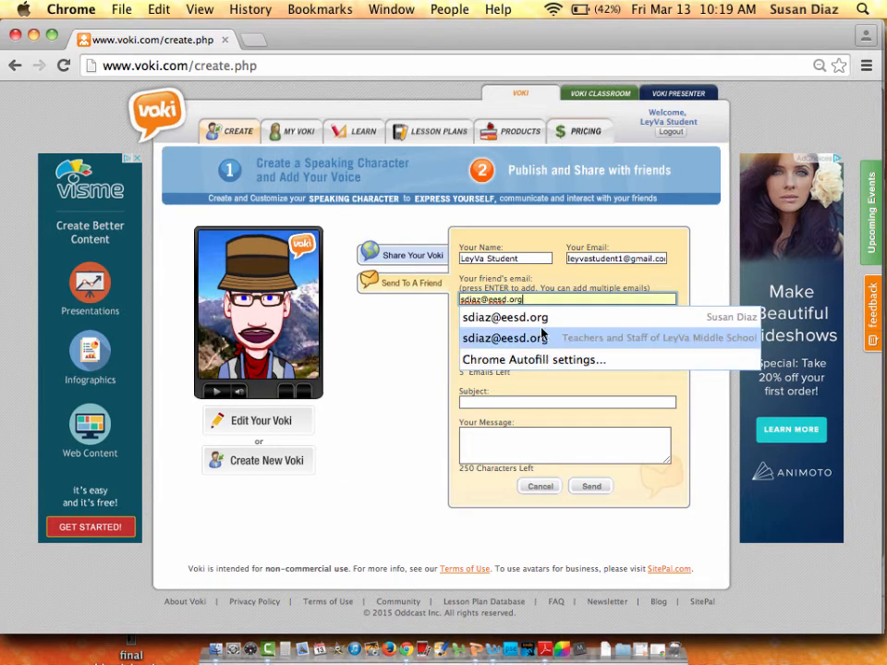
{"action": "left_click", "coordinate": [544, 317]}
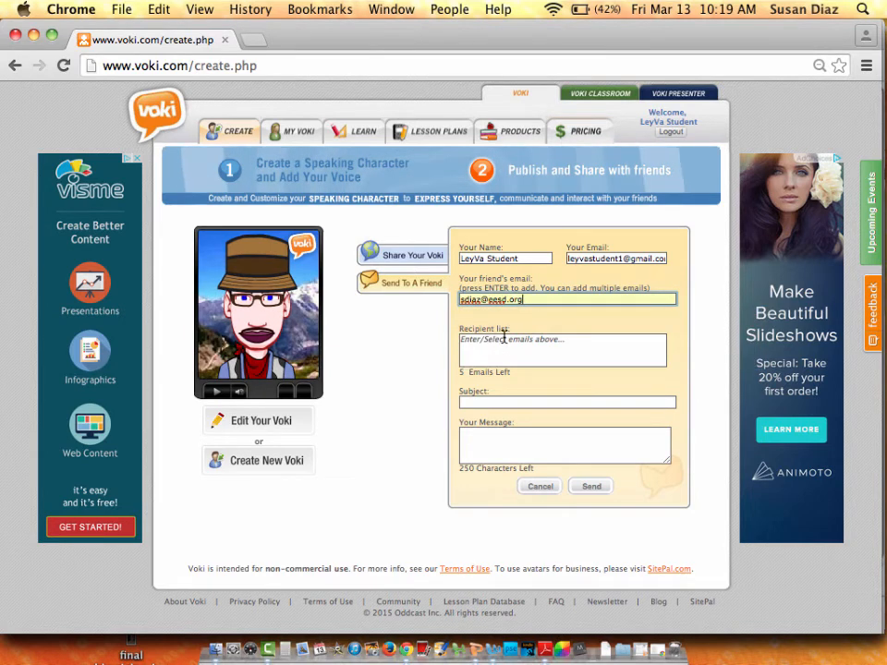
{"action": "key", "text": "Return"}
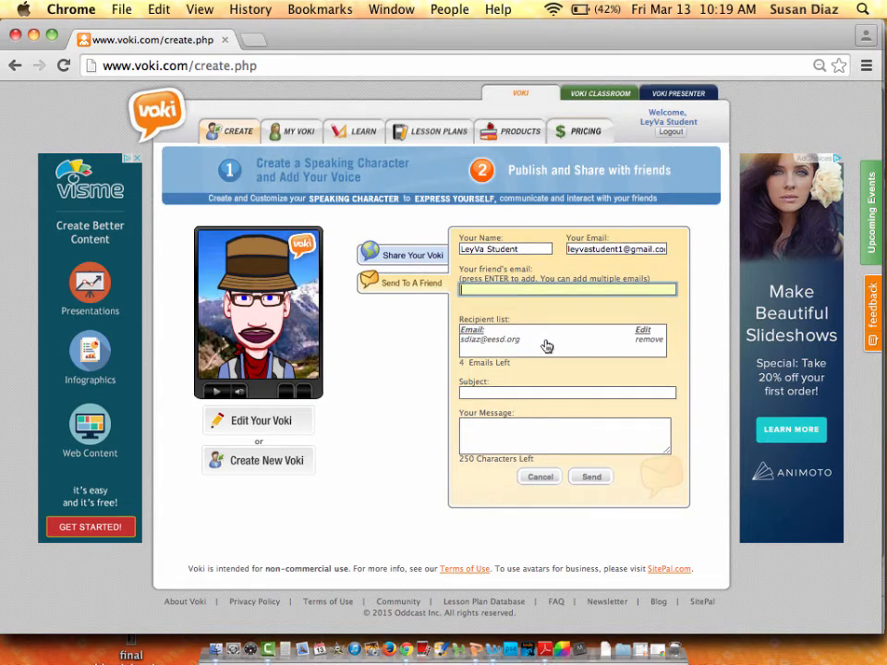
Enter subject 'Voki for history', a note naming the students from 4th period, and send.
{"action": "left_click", "coordinate": [522, 394]}
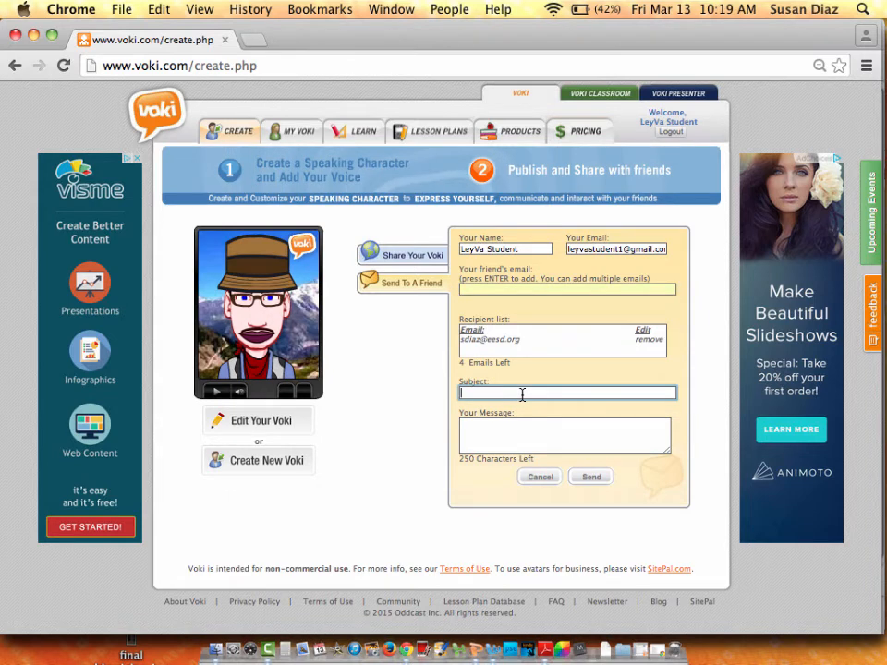
{"action": "type", "text": "Voki"}
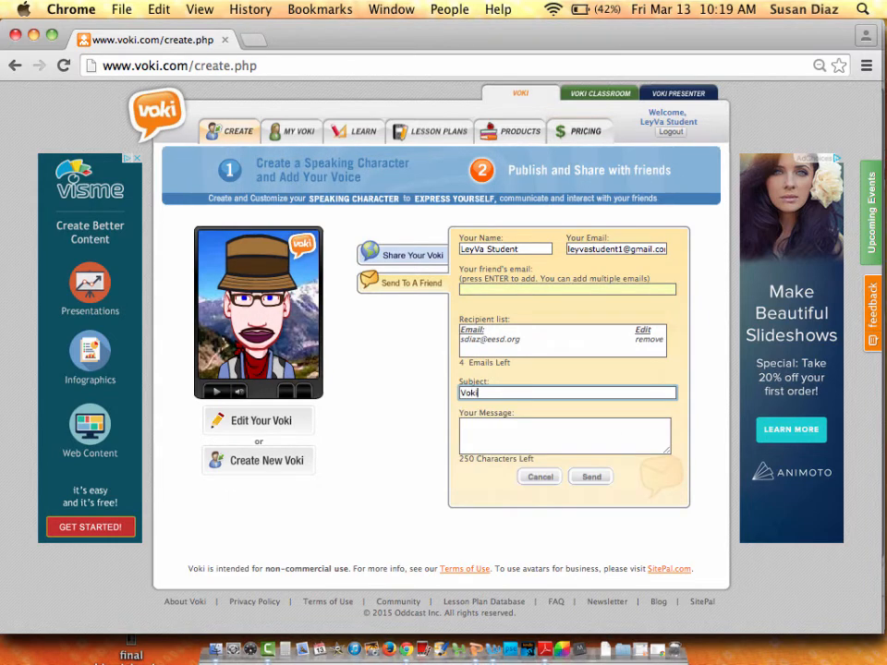
{"action": "type", "text": " for "}
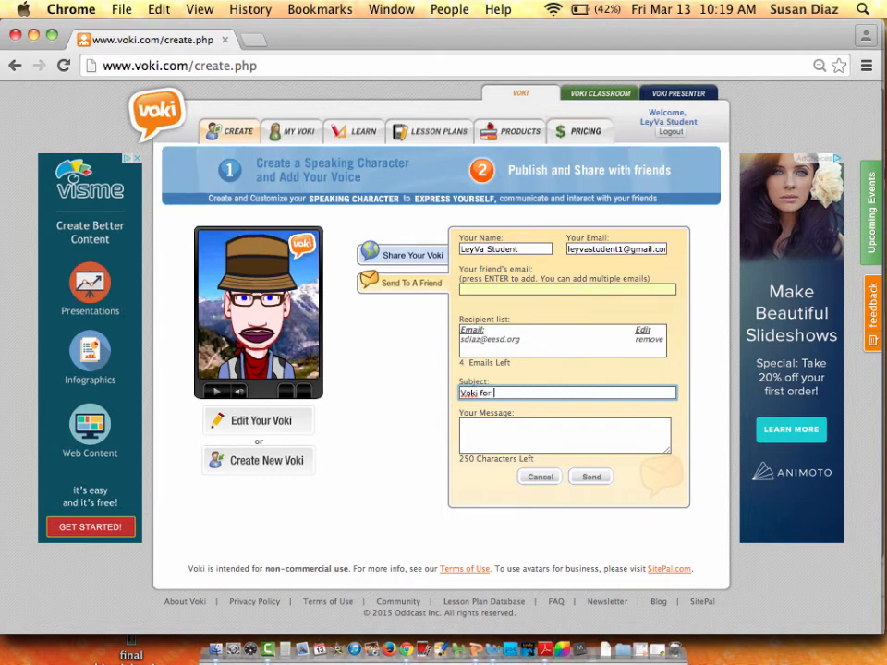
{"action": "type", "text": "hist"}
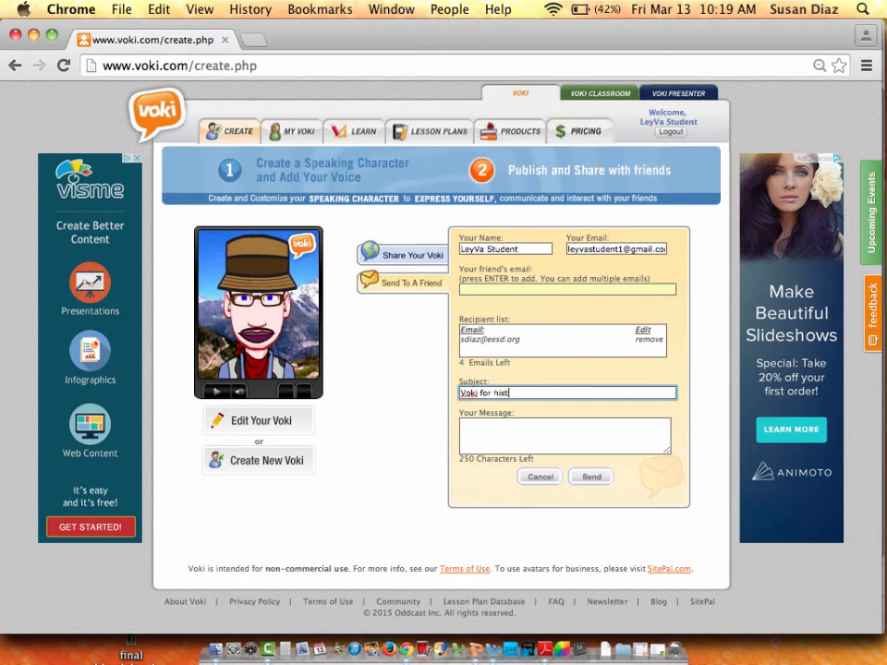
{"action": "type", "text": "ory"}
{"action": "left_click", "coordinate": [514, 436]}
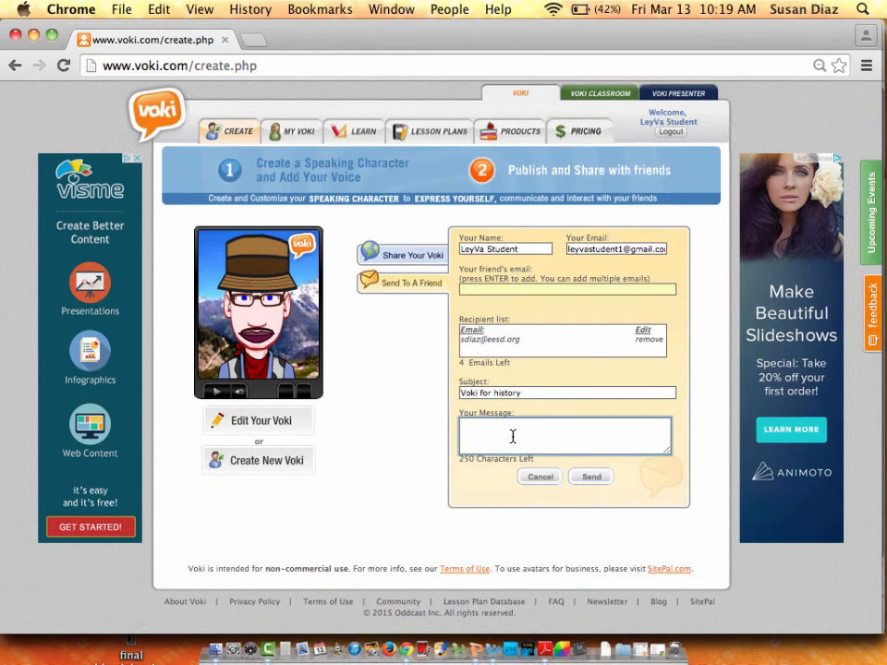
{"action": "type", "text": "This is "}
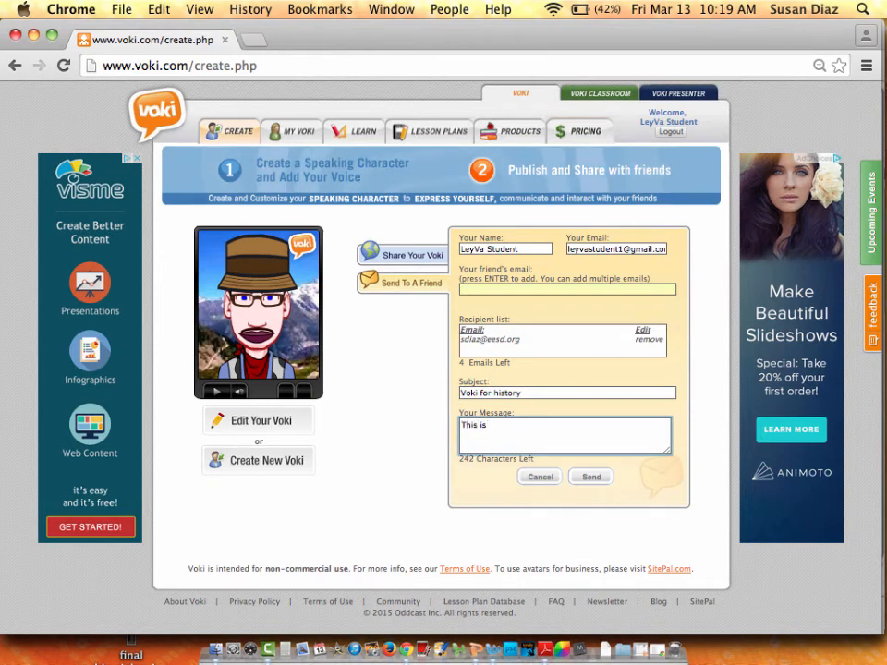
{"action": "type", "text": "Sally and J"}
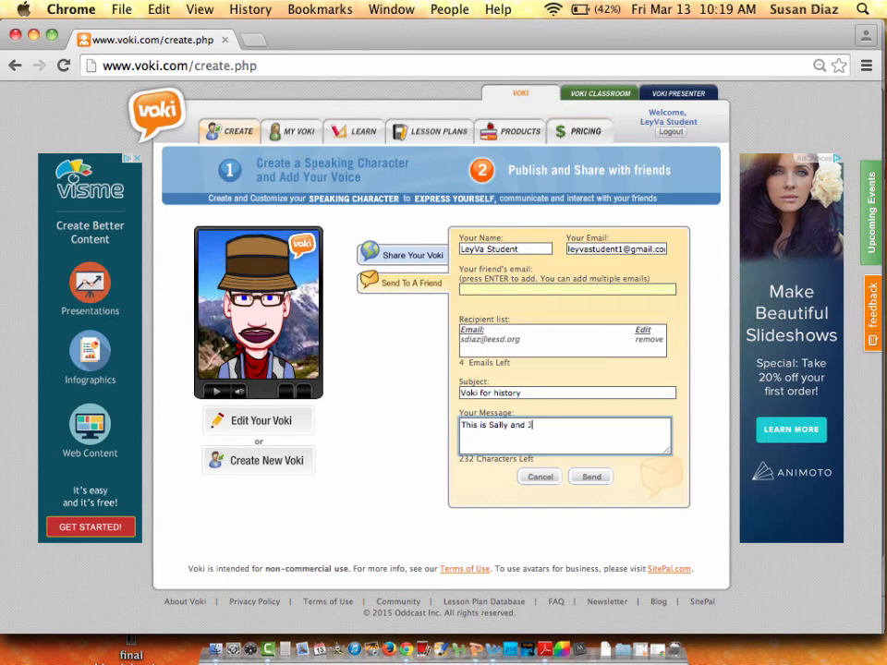
{"action": "type", "text": "enny's assignment!"}
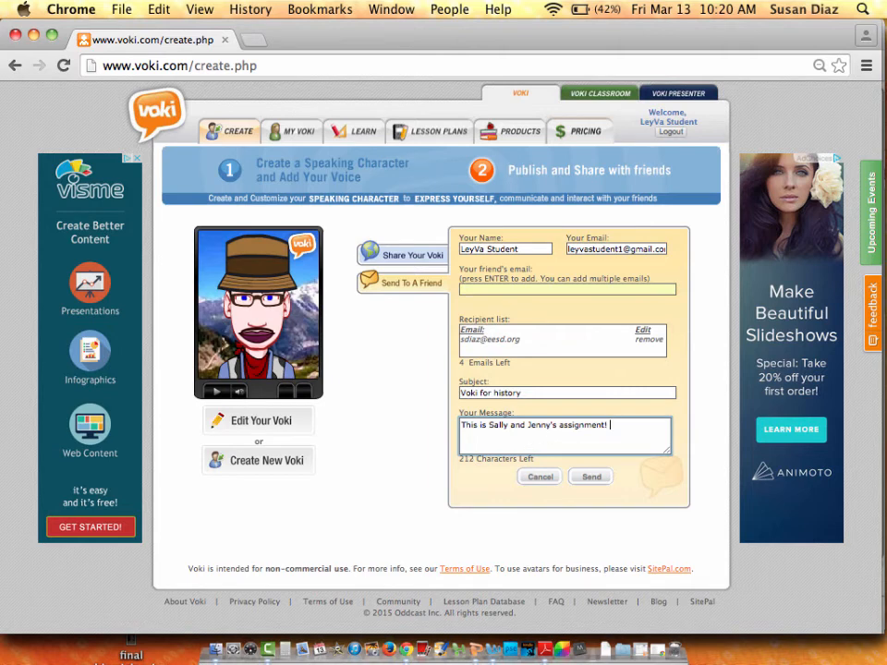
{"action": "type", "text": " We're from 4th period!"}
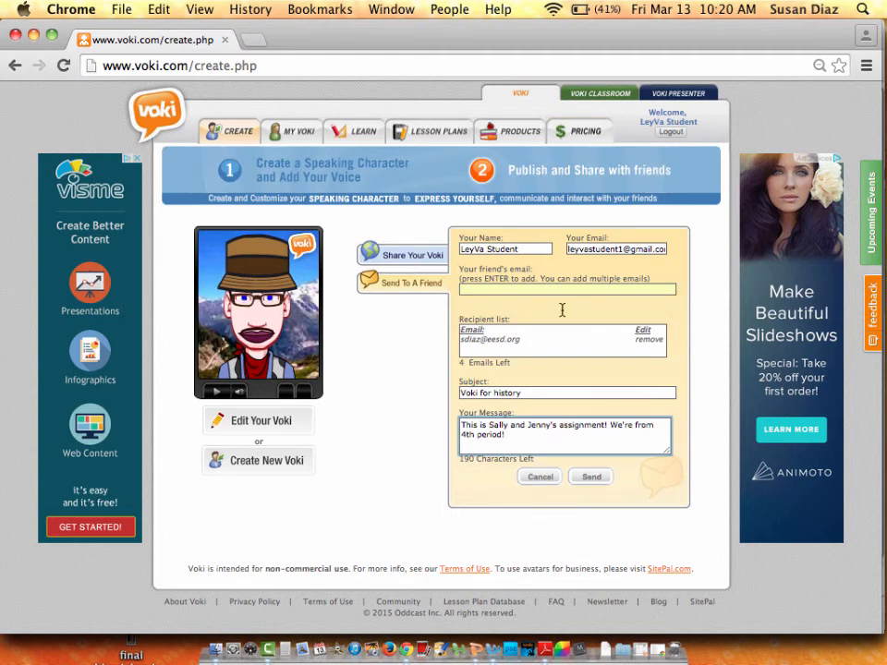
{"action": "left_click", "coordinate": [592, 477]}
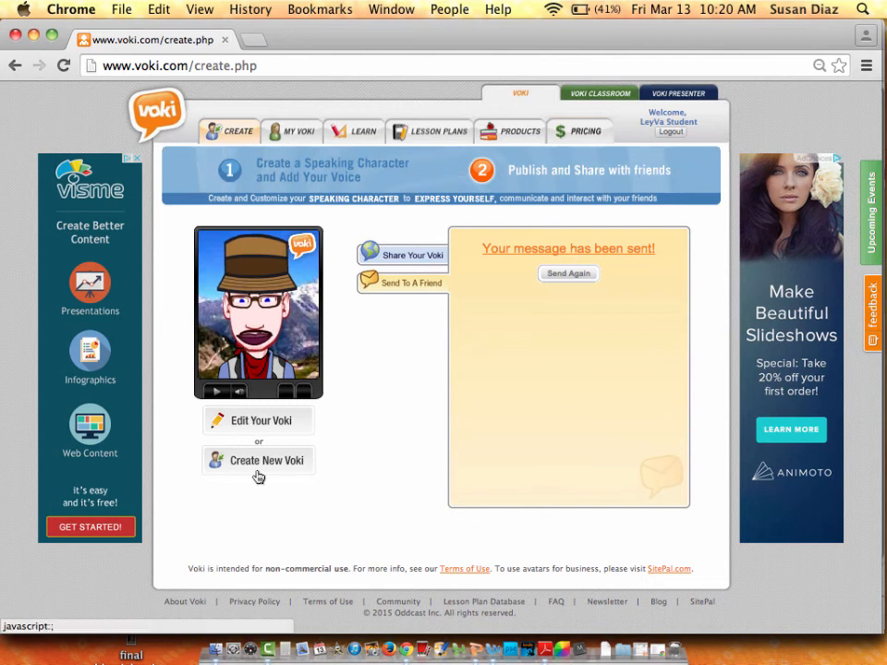
Preview the saved Voki under My Voki, then log out of the account.
{"action": "left_click", "coordinate": [292, 130]}
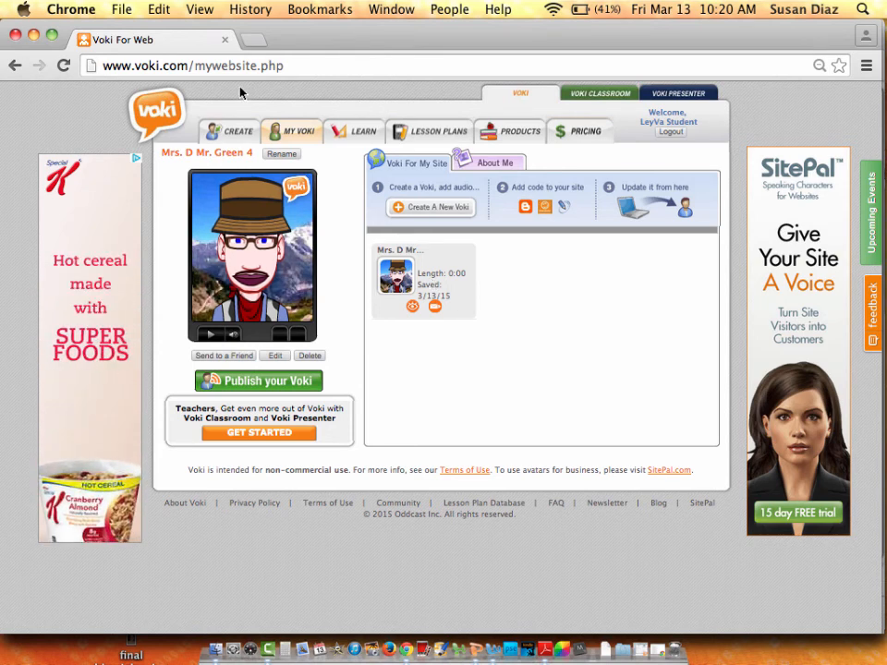
{"action": "left_click", "coordinate": [397, 275]}
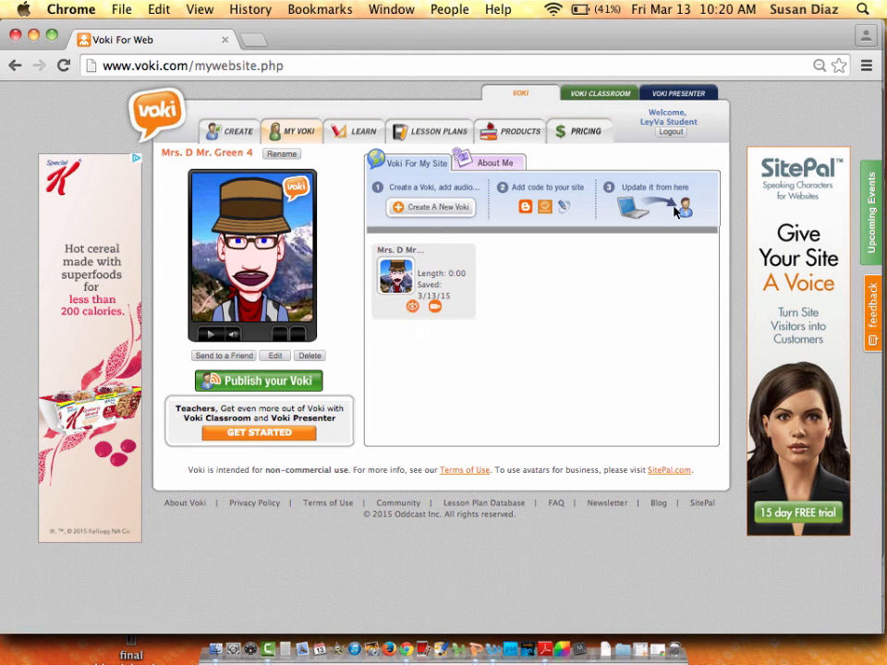
{"action": "left_click", "coordinate": [672, 134]}
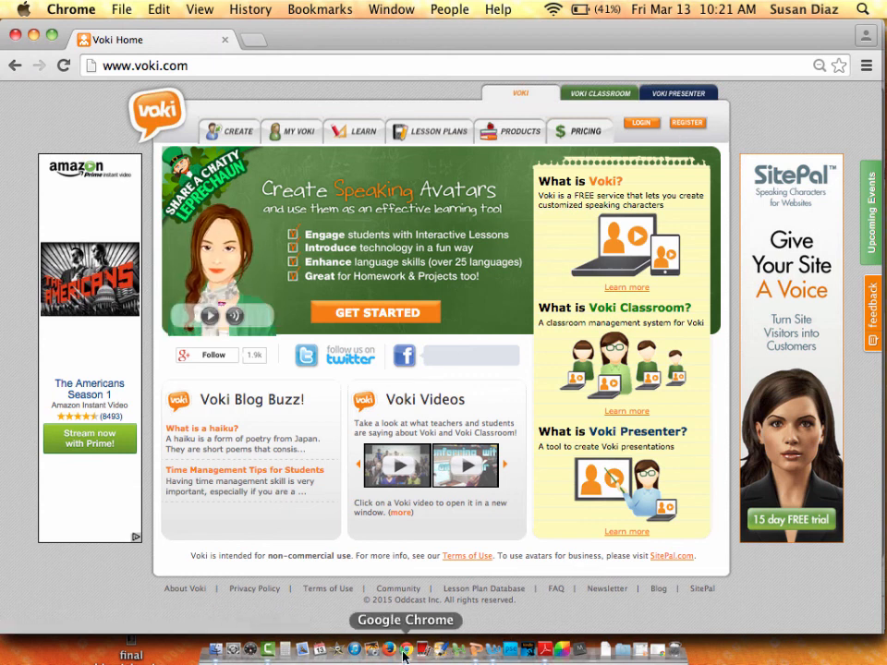
{"action": "left_click", "coordinate": [298, 650]}
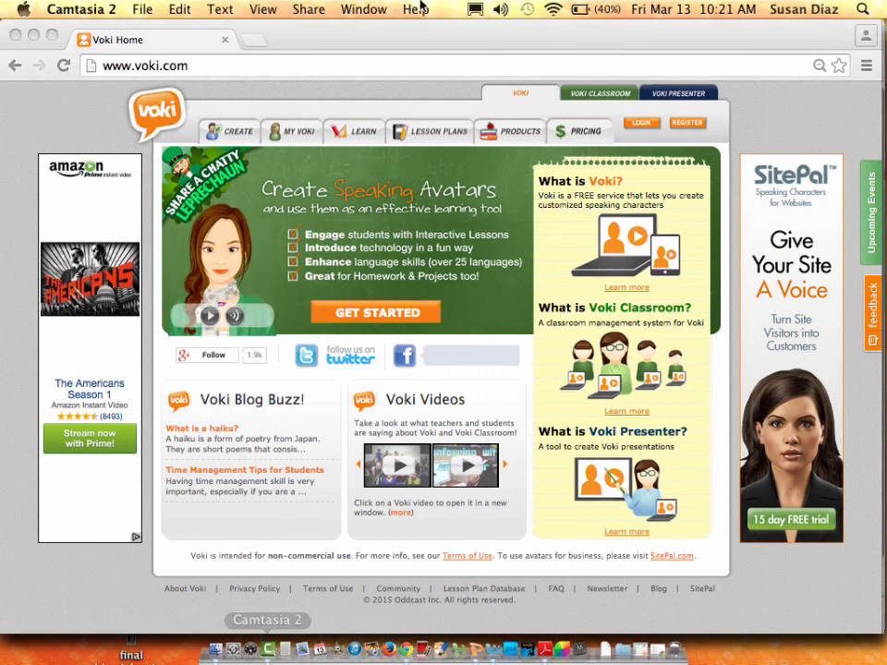
{"action": "left_click", "coordinate": [145, 10]}
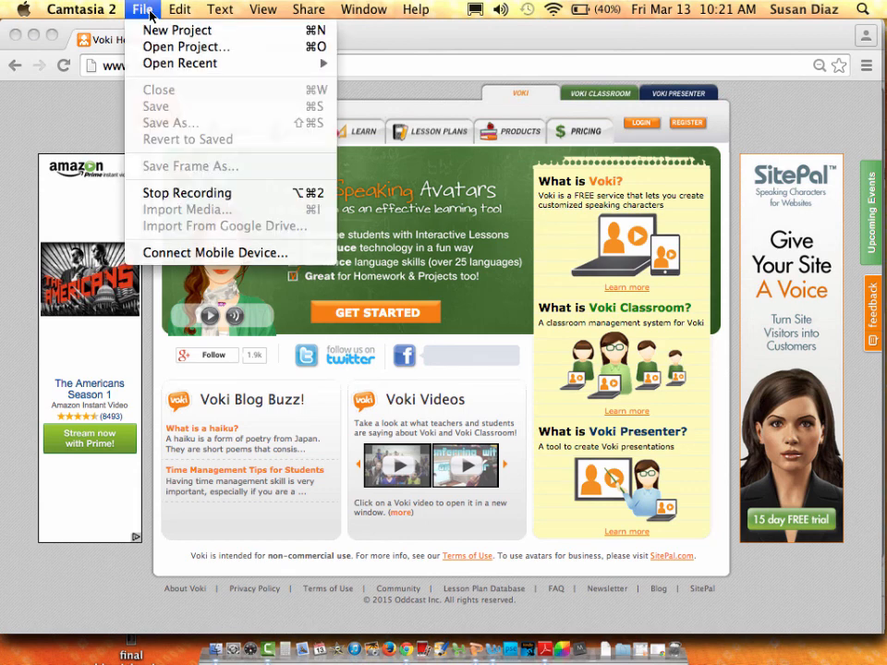